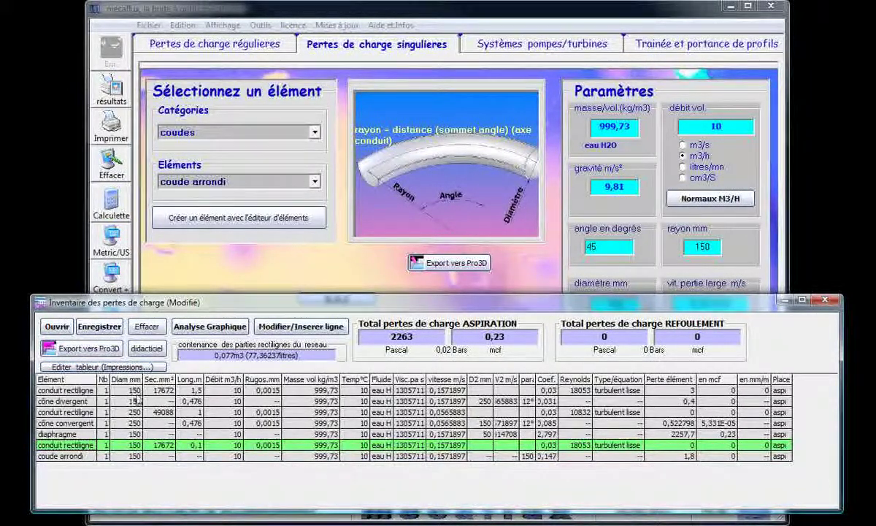
Step: Review the pipe, cone and elbow lines already listed in the pressure loss inventory
click(78, 396)
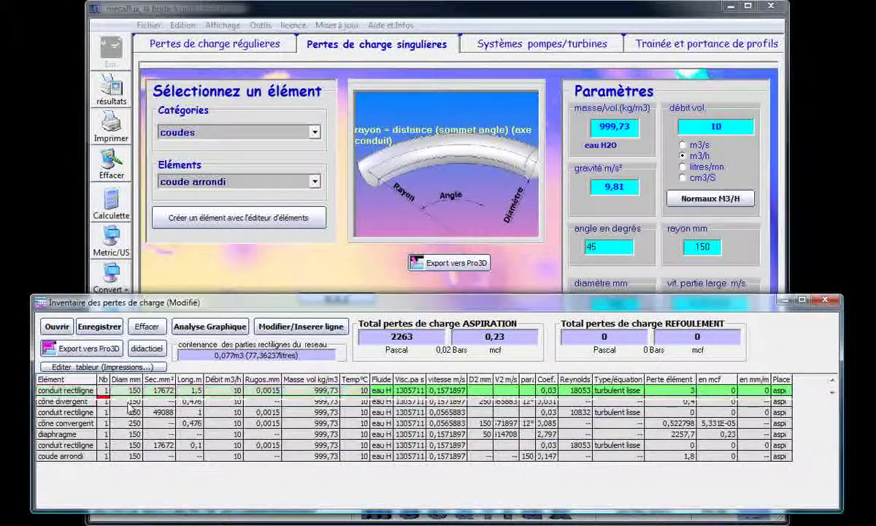
click(134, 404)
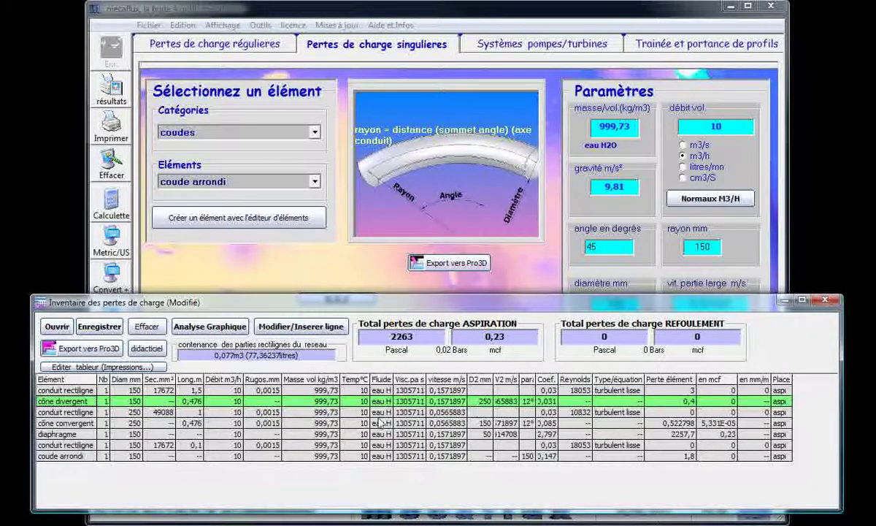
click(113, 412)
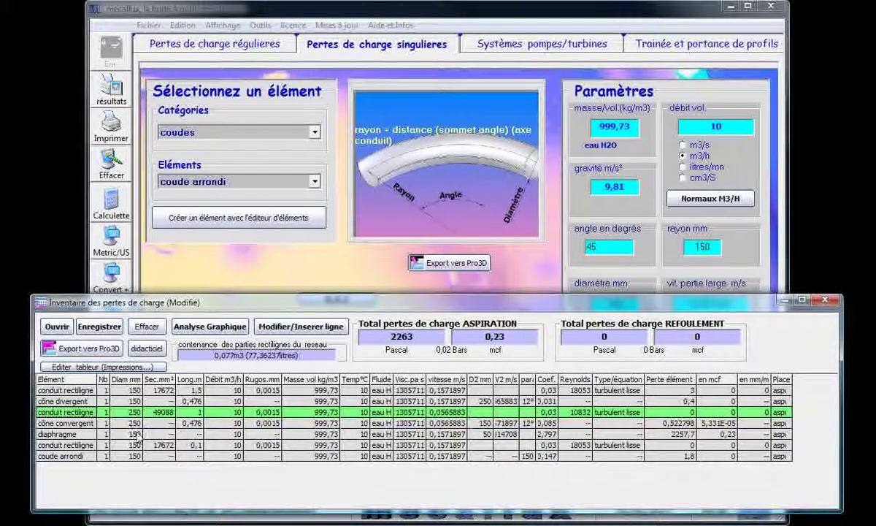
click(104, 457)
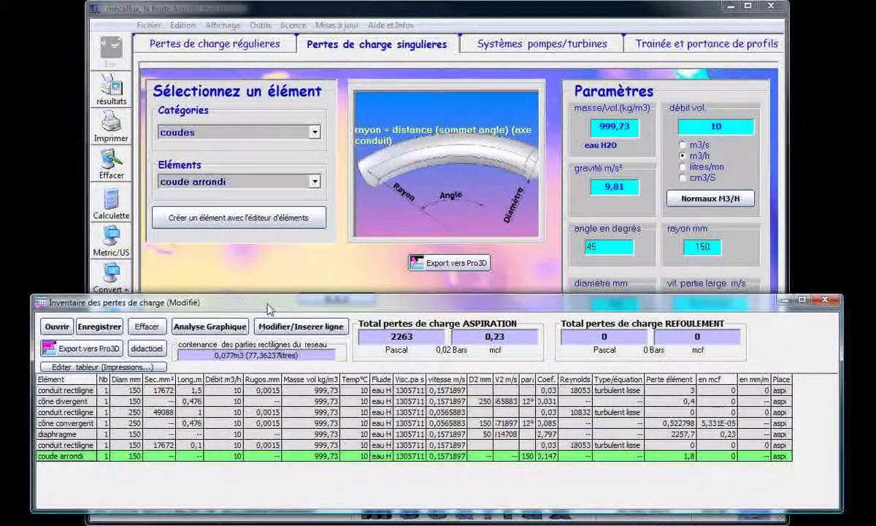
drag(269, 309, 274, 305)
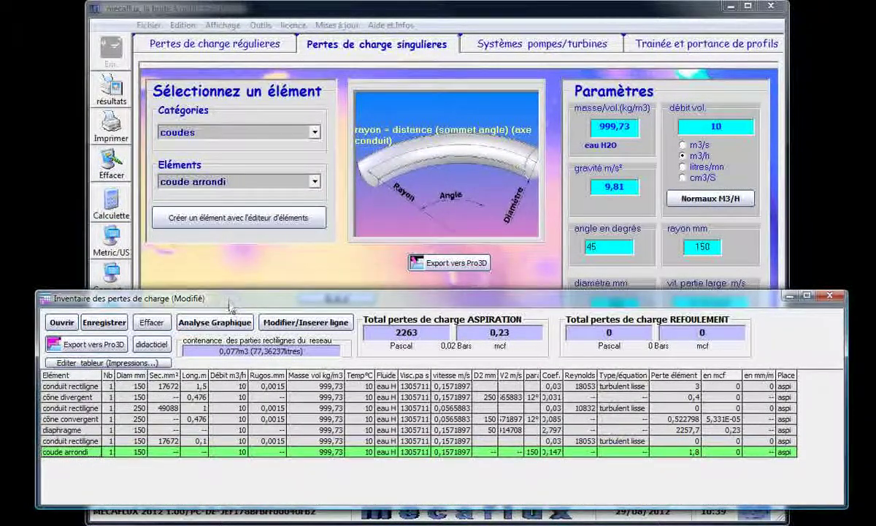
drag(229, 306, 227, 298)
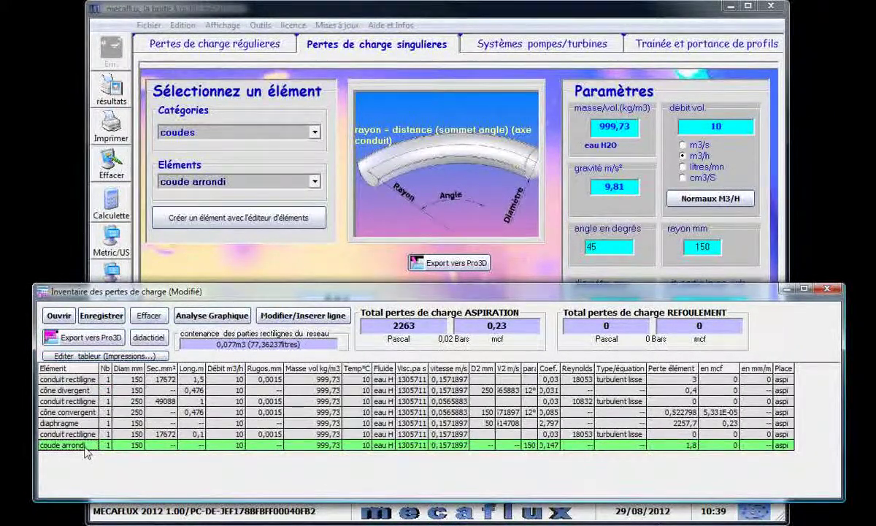
Step: Set up a regular pressure loss calculation for a straight pipe with a 150 mm diameter and 2 m length
click(260, 45)
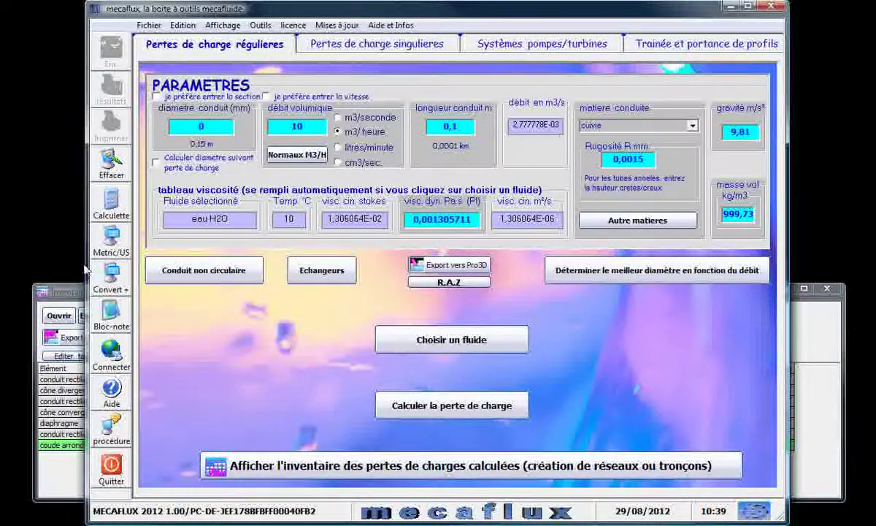
click(74, 297)
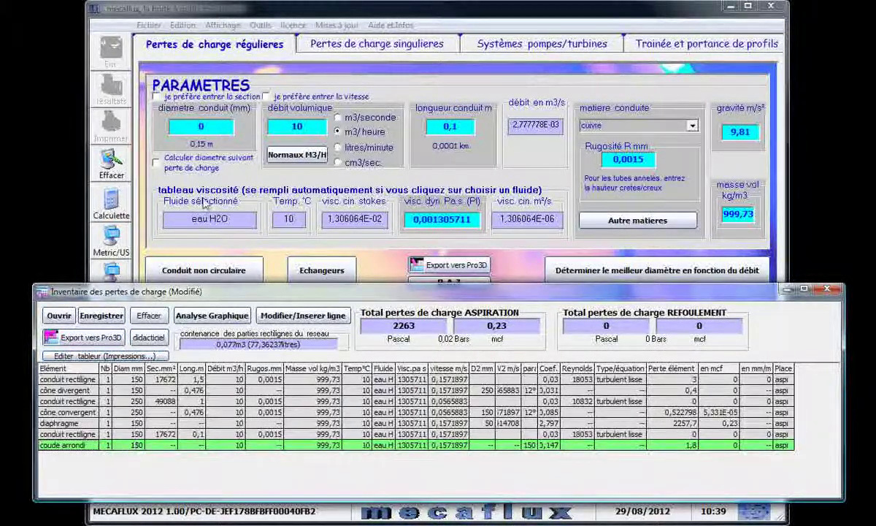
click(243, 33)
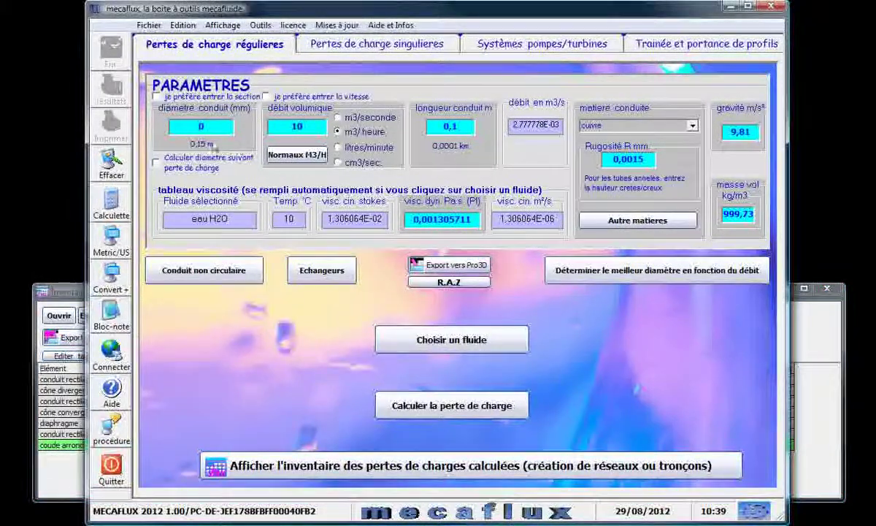
text(150)
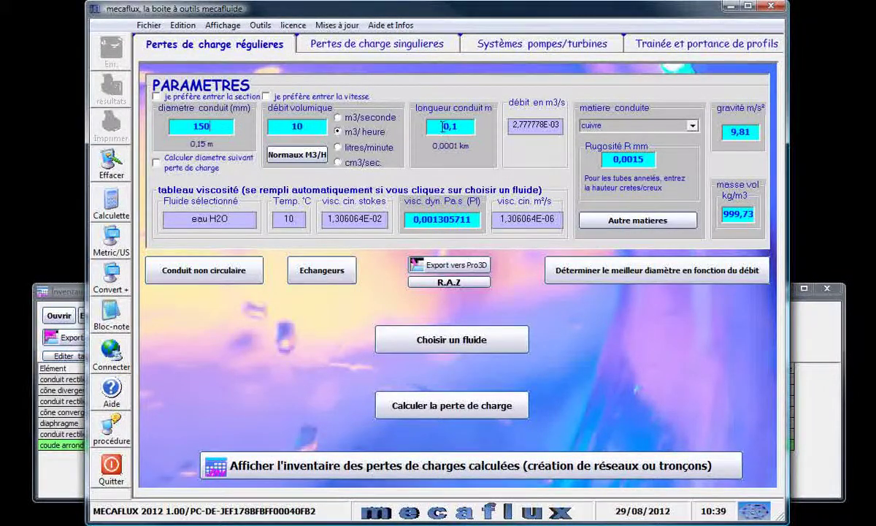
drag(443, 126, 460, 125)
text(2)
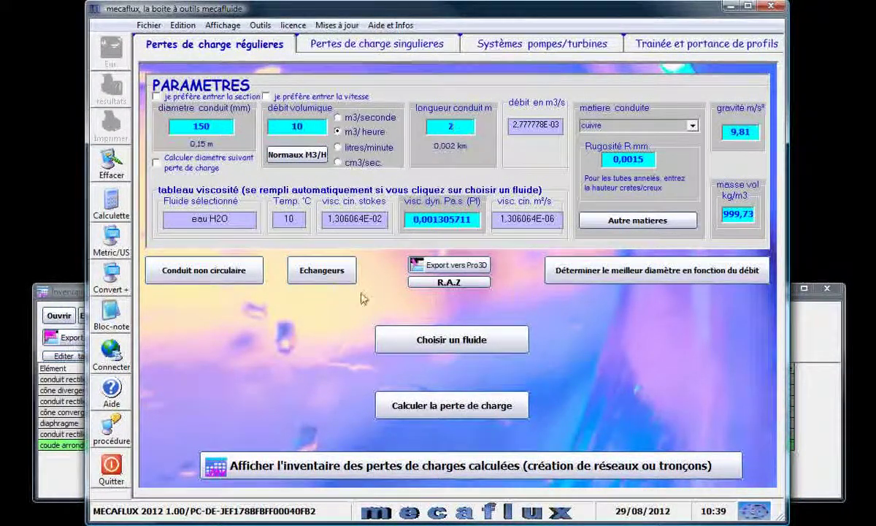
Step: Calculate the straight pipe's pressure loss with the Colebrook equation, close the results sheet and bring up the inventory
click(451, 403)
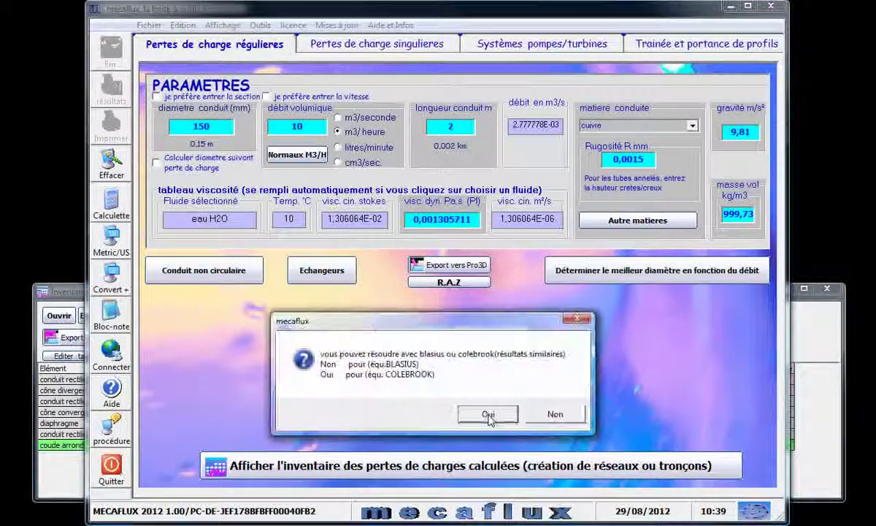
click(488, 415)
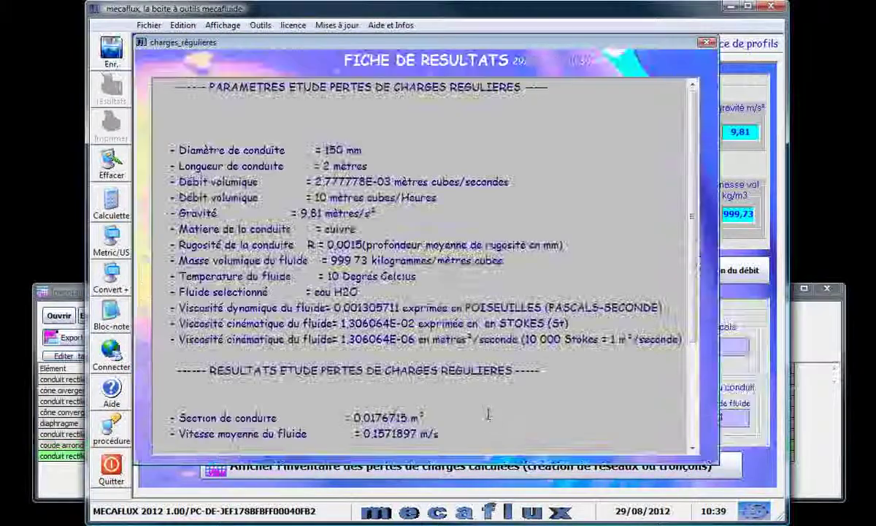
click(707, 43)
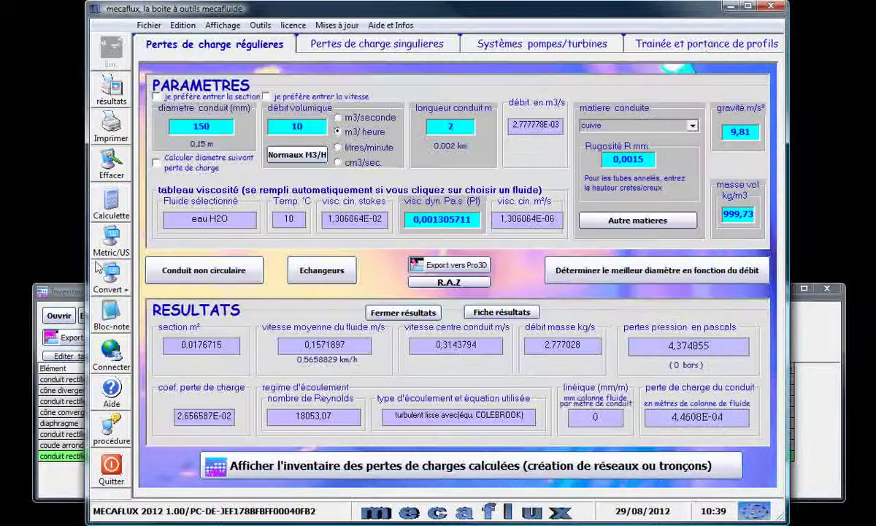
click(64, 291)
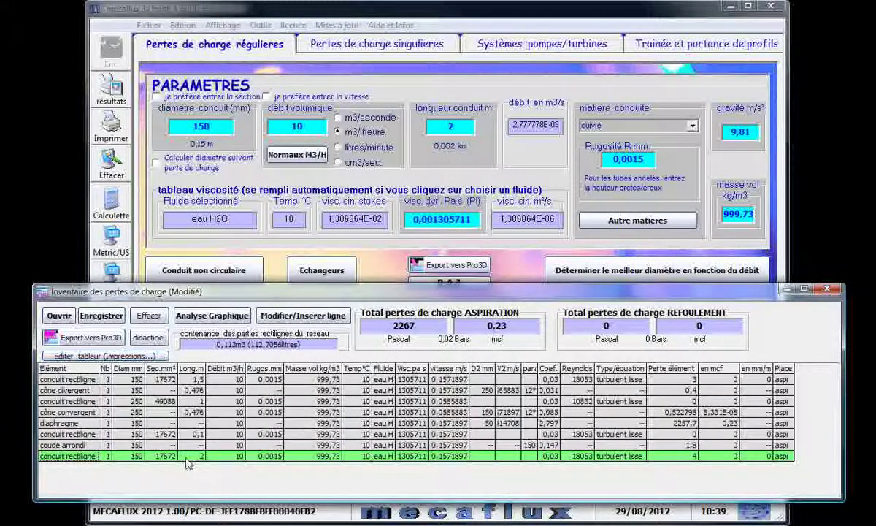
Step: Return to the singular pressure losses and set the rounded elbow's angle to 90 degrees
click(347, 13)
click(326, 43)
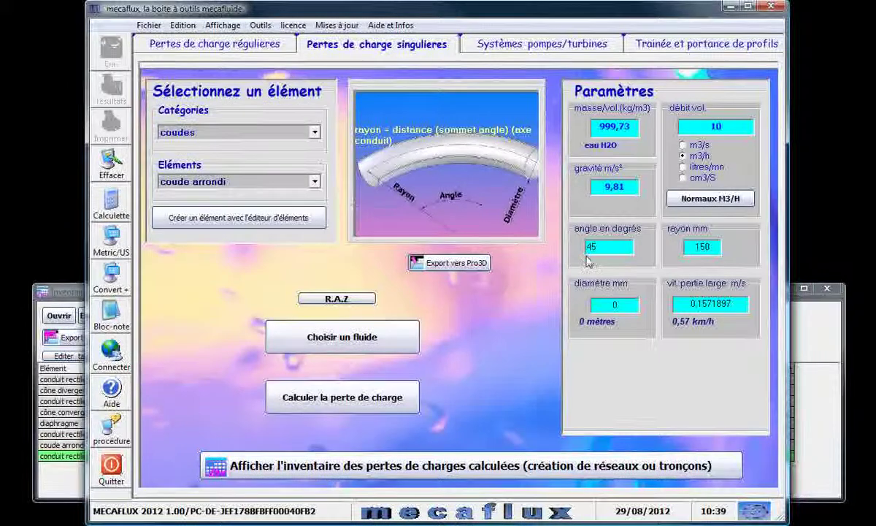
drag(601, 247, 585, 252)
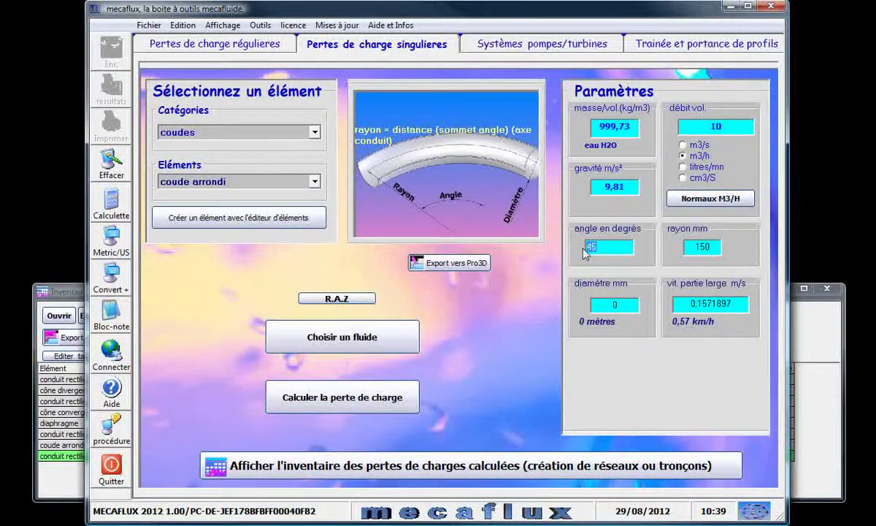
text(90)
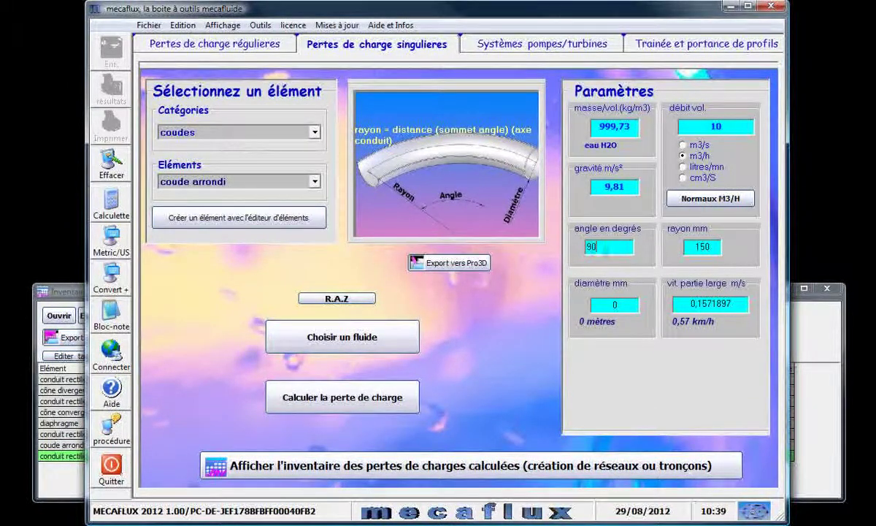
Step: Calculate the rounded elbow's pressure loss with a 15 mm diameter, close the results sheet and bring up the inventory
click(616, 303)
text(15)
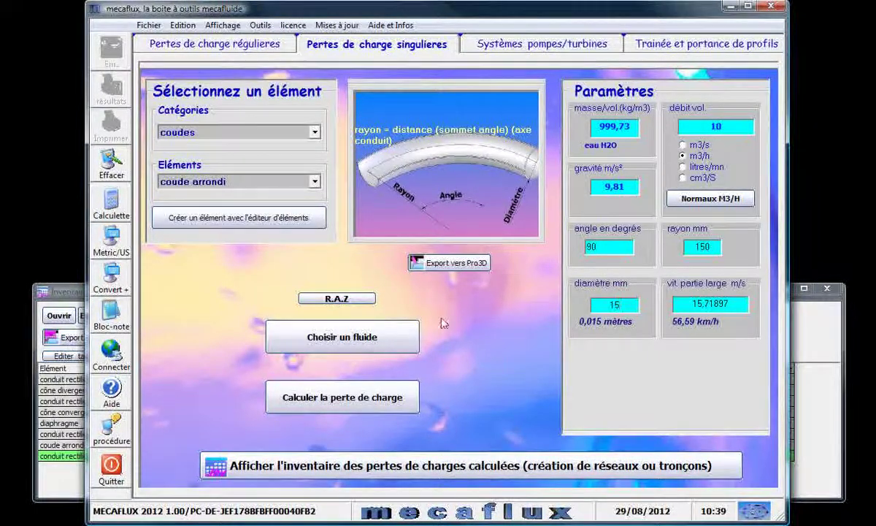
click(365, 394)
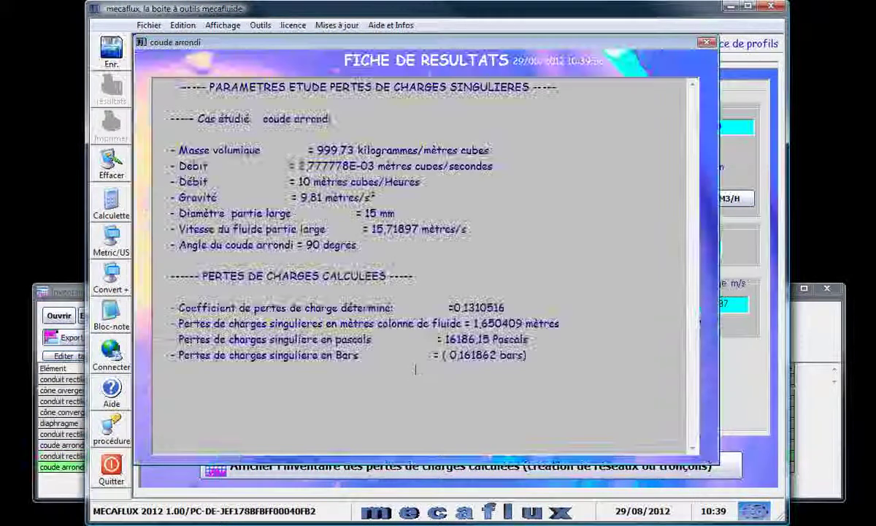
click(707, 44)
click(77, 290)
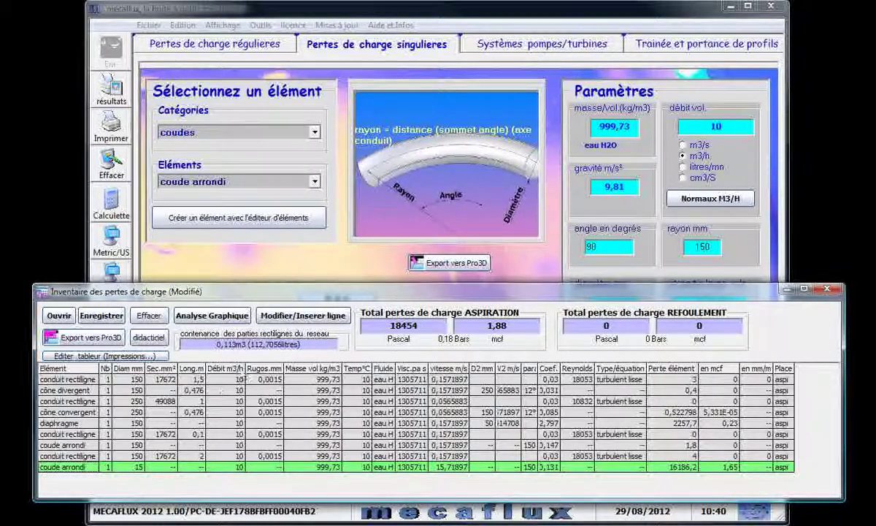
Step: Delete the 15 mm rounded elbow line from the inventory and leave line editing
click(303, 315)
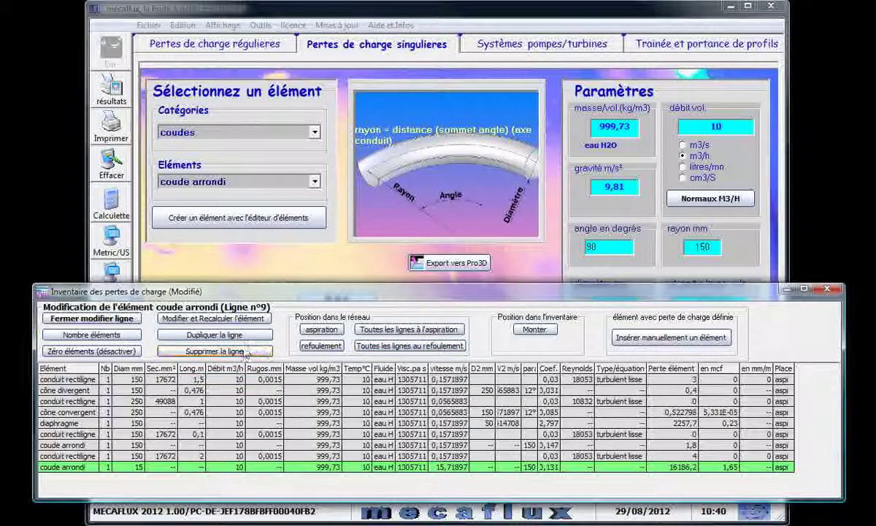
click(215, 351)
click(412, 404)
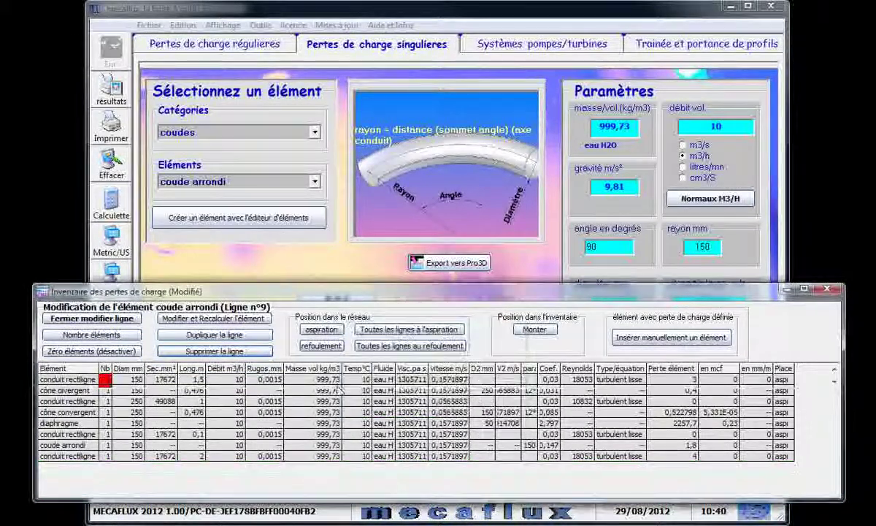
click(110, 319)
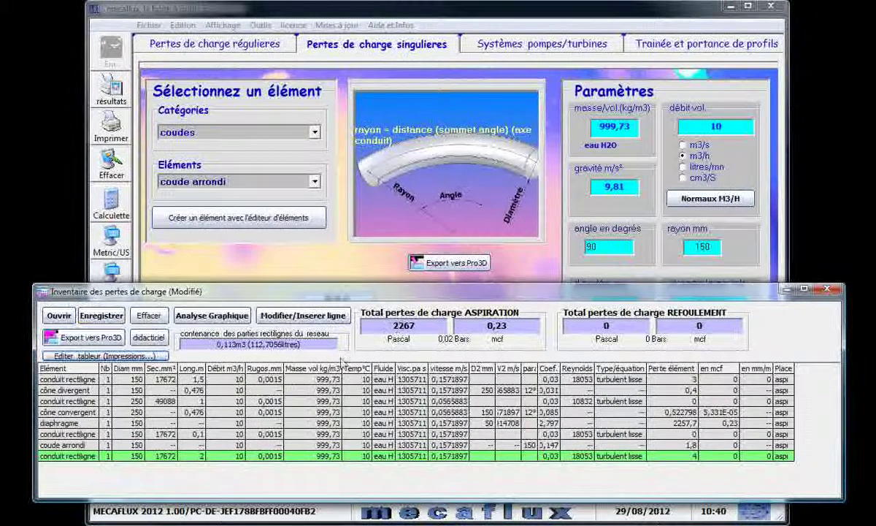
Step: Set the rounded elbow's diameter to 150 mm, calculate its pressure loss and bring up the inventory
click(295, 274)
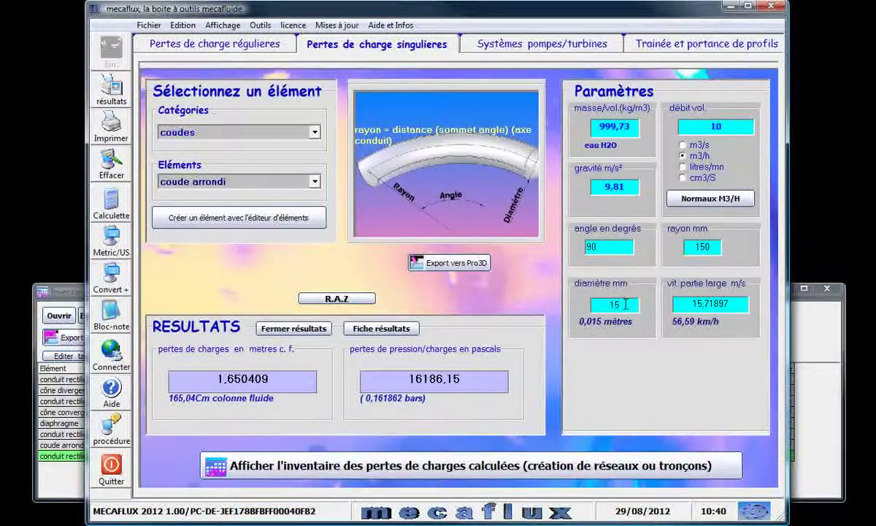
key(Return)
click(399, 397)
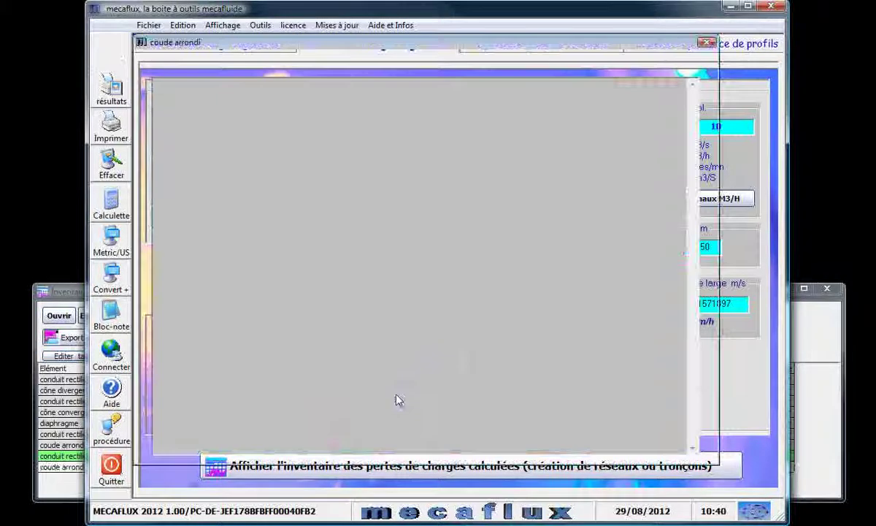
click(707, 41)
click(71, 294)
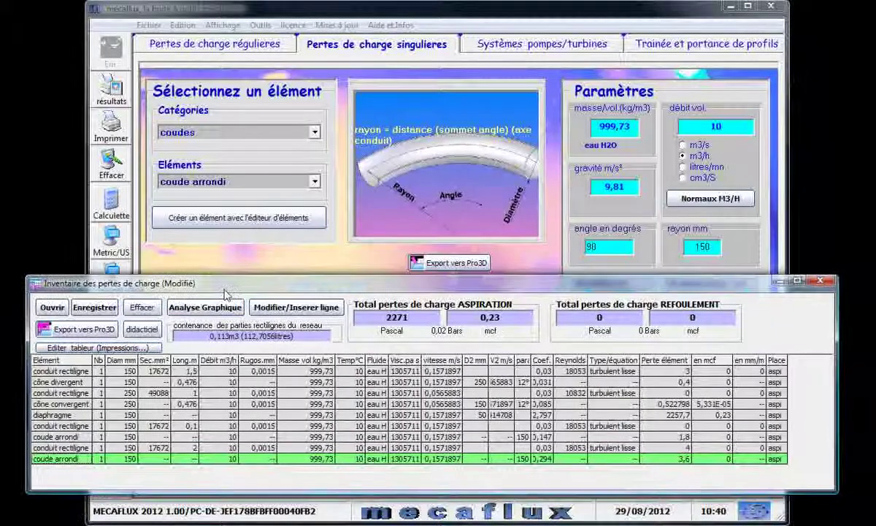
drag(219, 290, 215, 280)
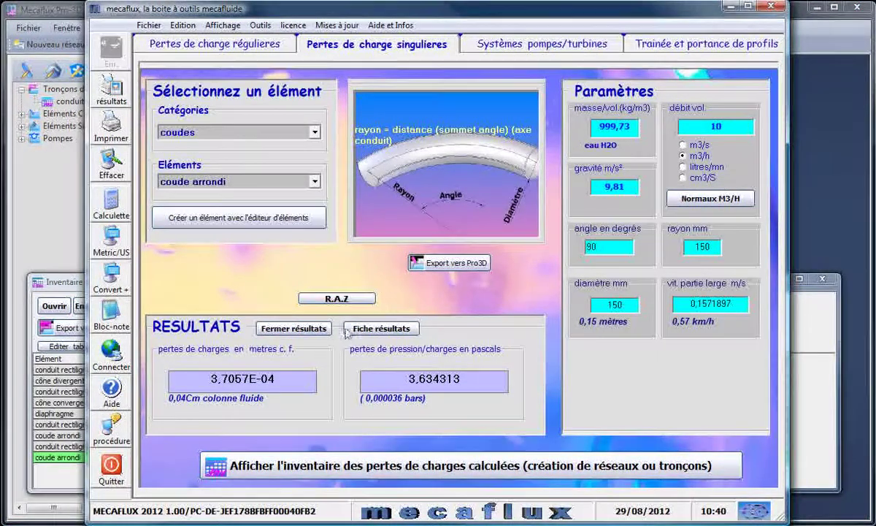
Step: Export the inventory to Mecaflux Pro-3D and save the section in the library as troncon1
click(73, 281)
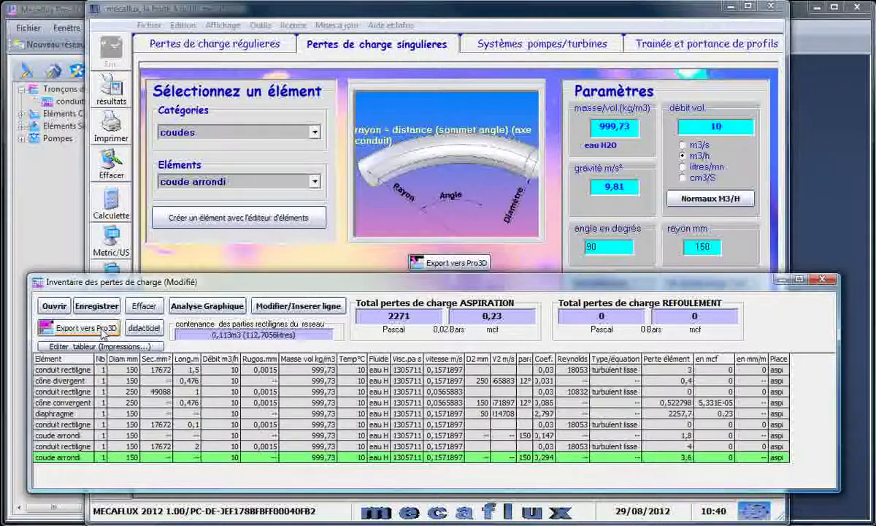
click(56, 211)
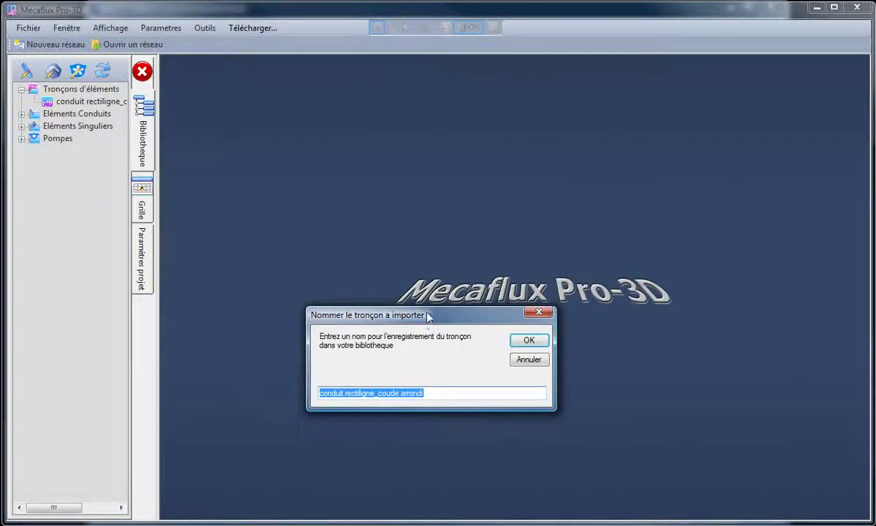
drag(428, 316, 390, 262)
click(402, 339)
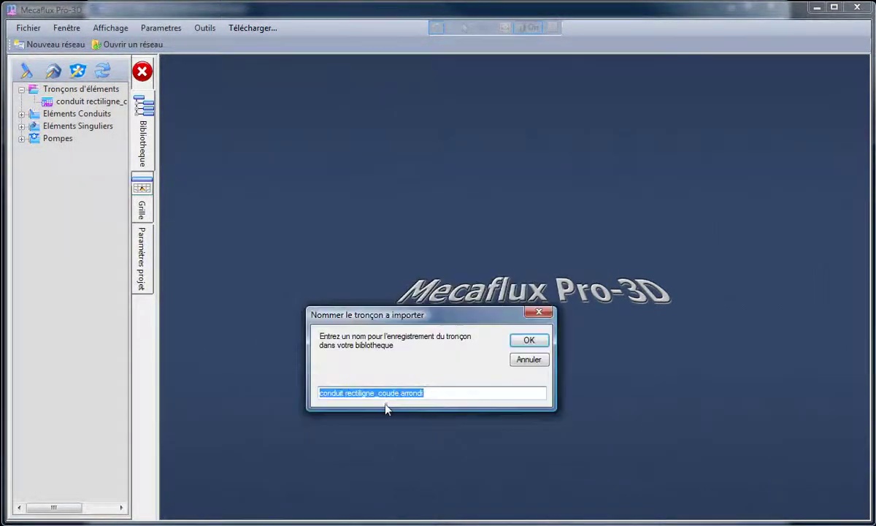
click(375, 394)
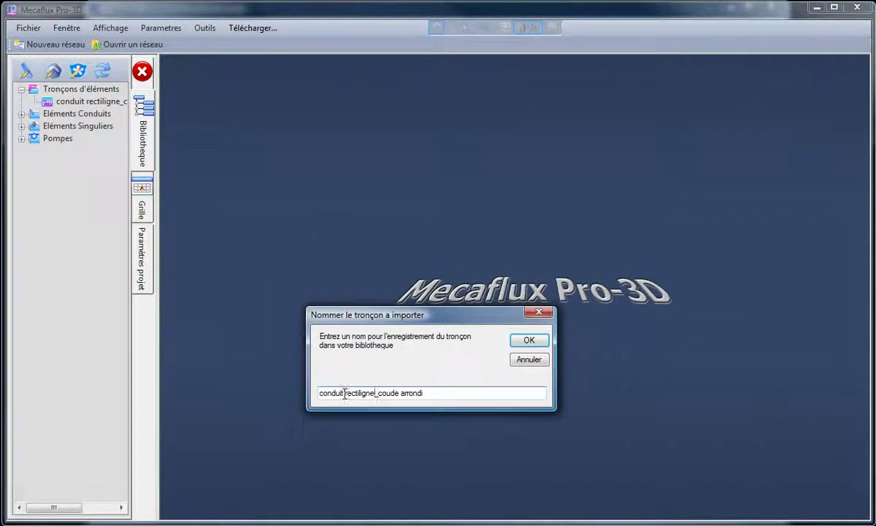
drag(435, 393, 276, 398)
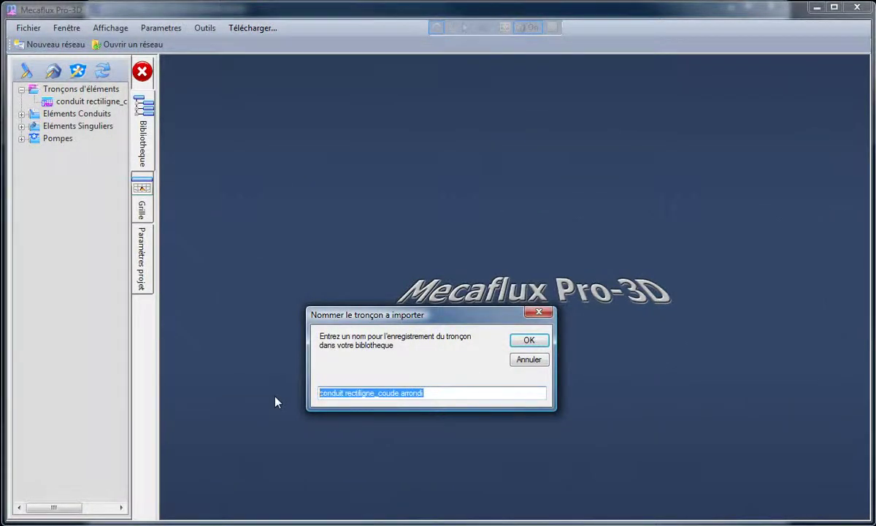
text(bron)
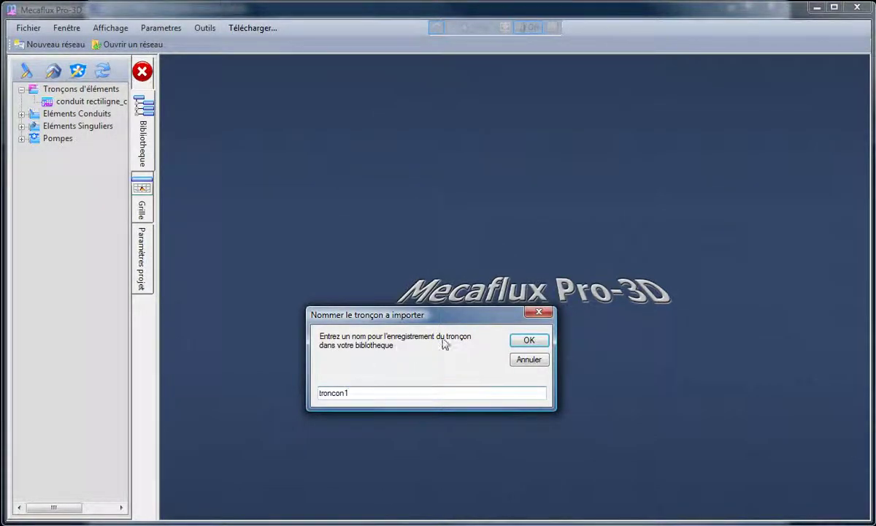
click(529, 341)
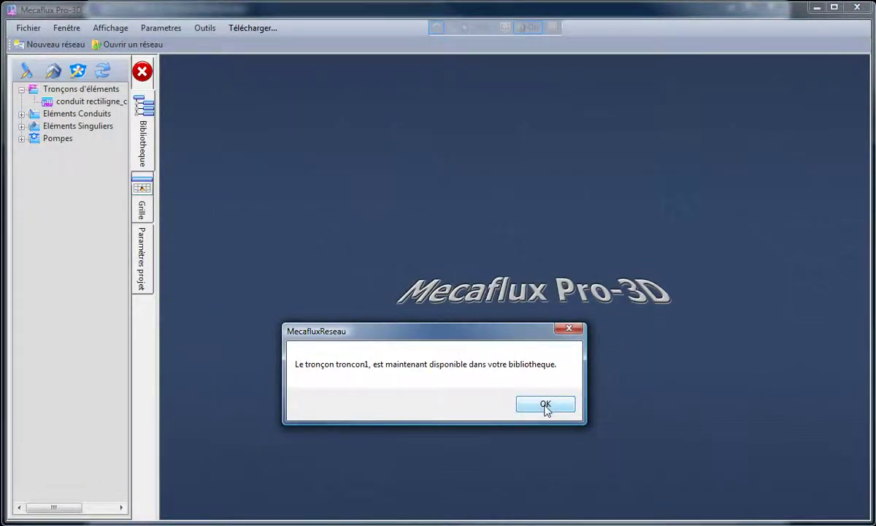
Step: Dismiss the export confirmation and place the troncon1 section from the library into a new 3D network
click(545, 405)
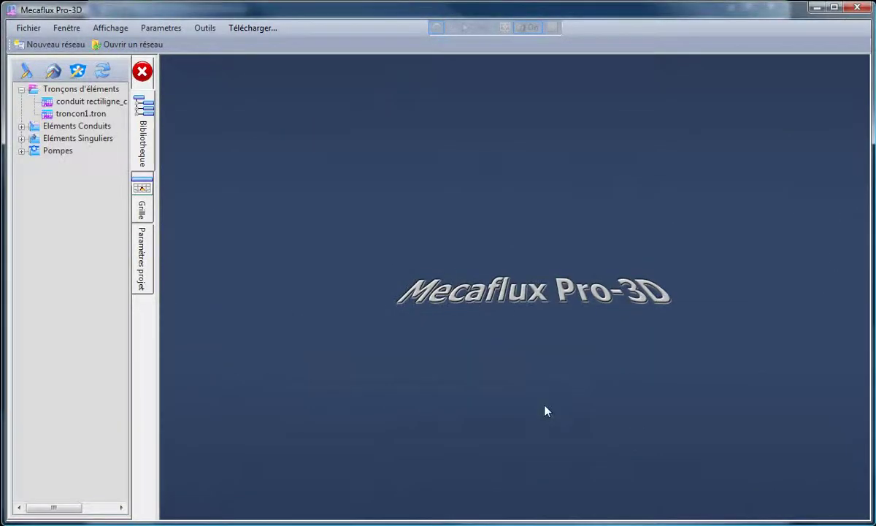
click(86, 114)
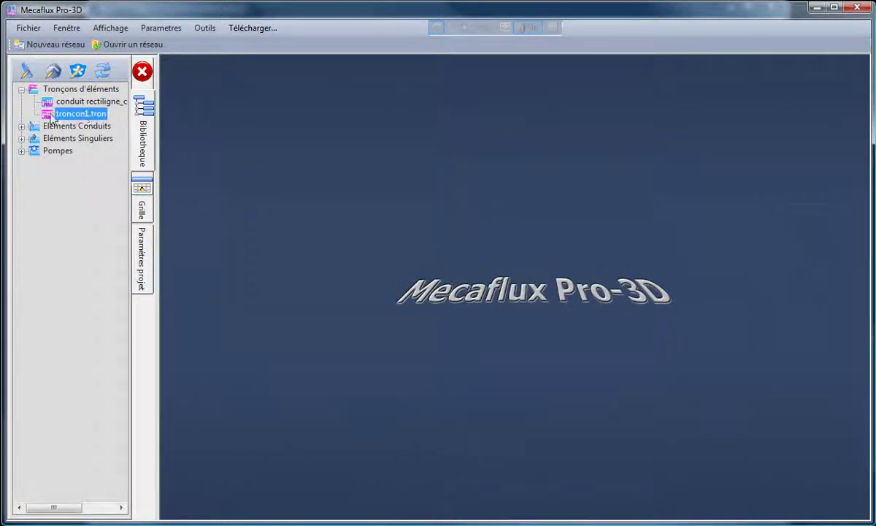
drag(56, 115, 472, 311)
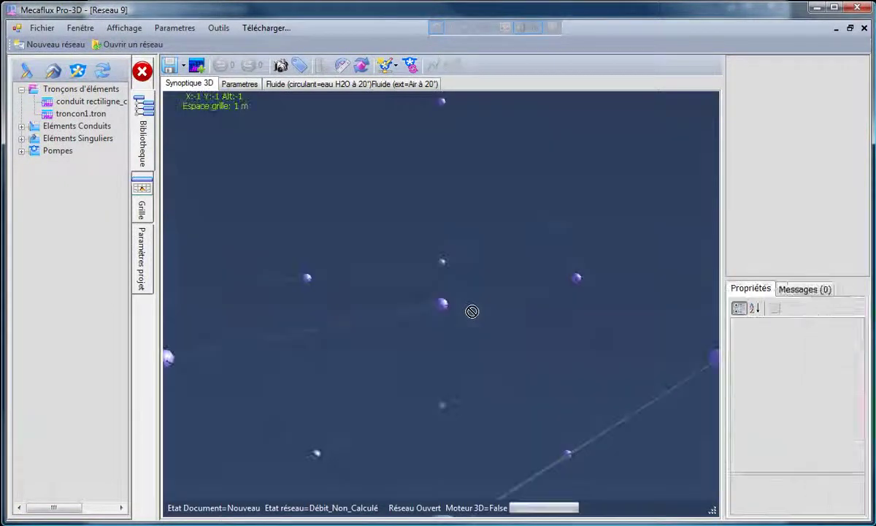
drag(472, 311, 493, 332)
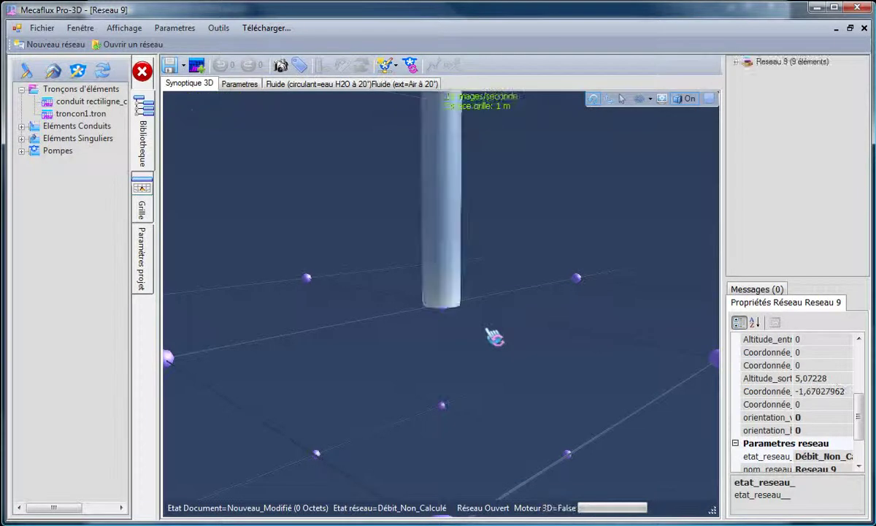
Step: Examine the placed section in 3D, selecting individual elements such as the divergent cone, the end elbow and the first straight conduit
drag(525, 286, 515, 173)
drag(471, 194, 438, 353)
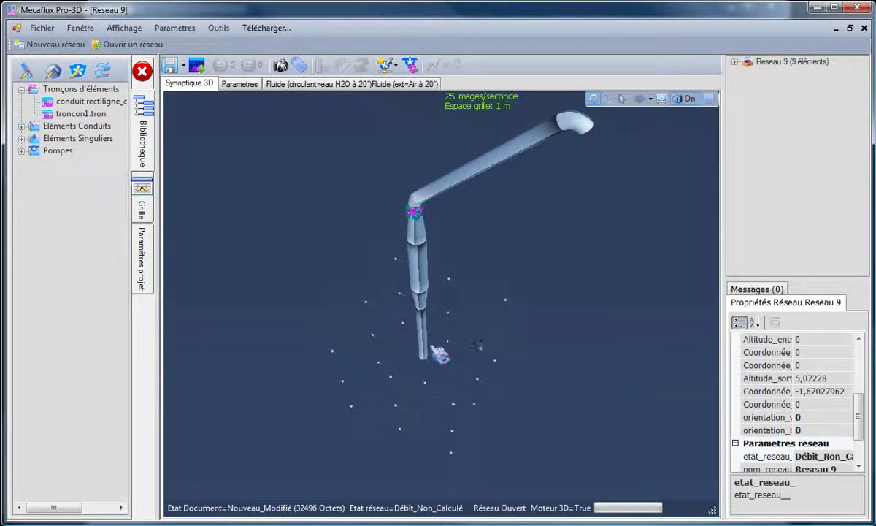
click(422, 305)
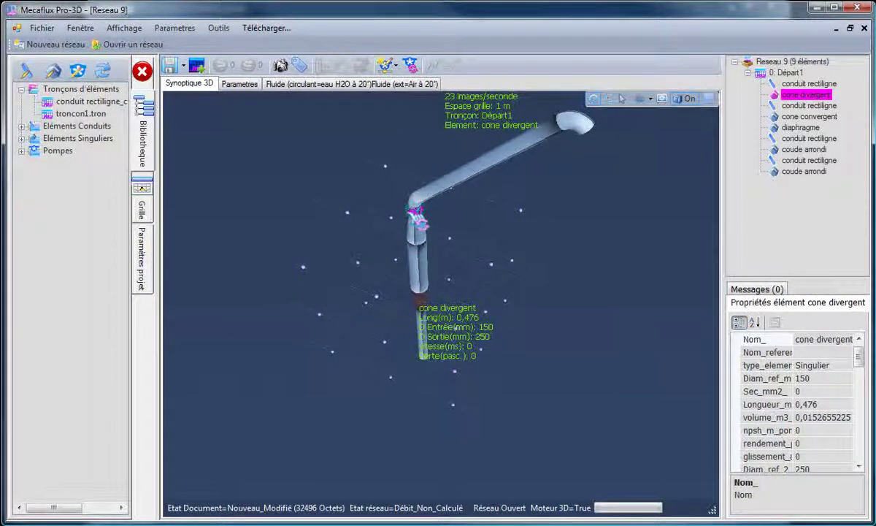
click(420, 213)
click(421, 206)
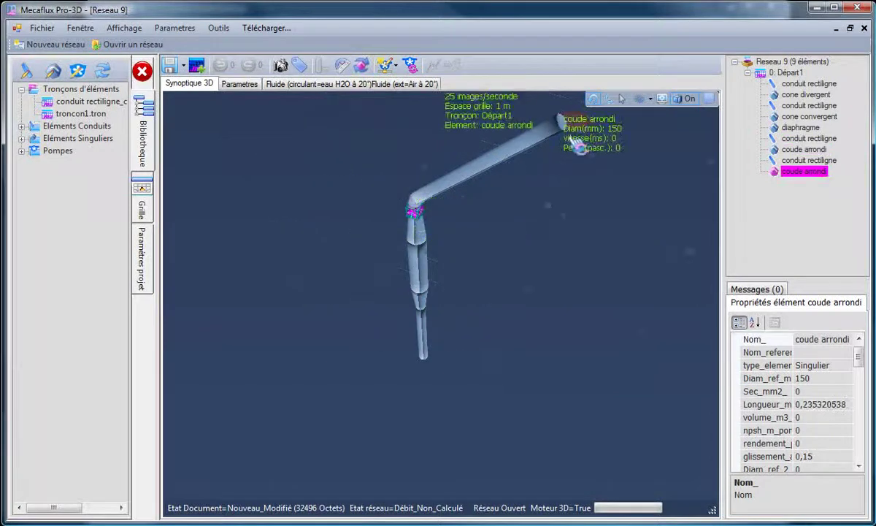
drag(565, 260, 454, 342)
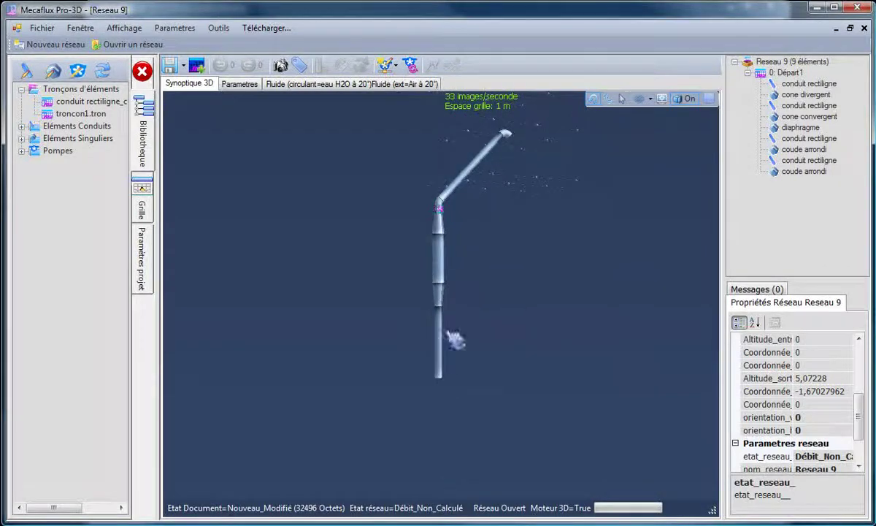
click(442, 345)
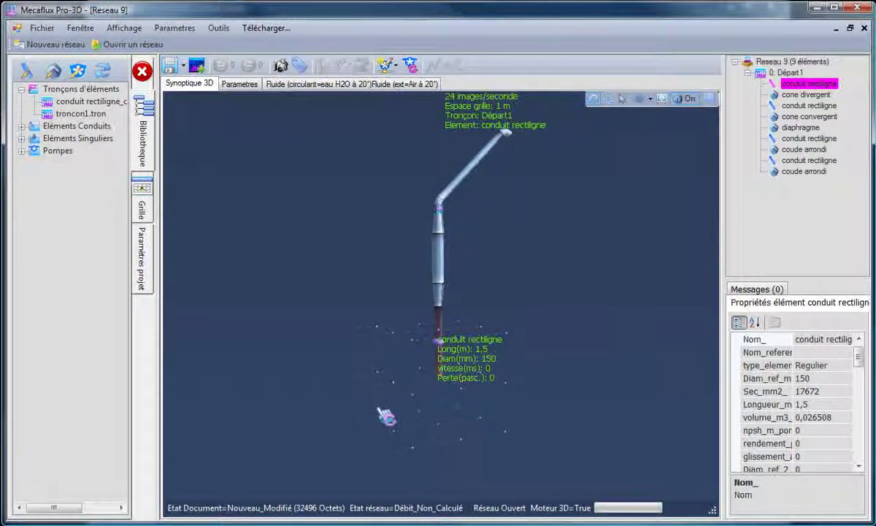
drag(383, 417, 411, 415)
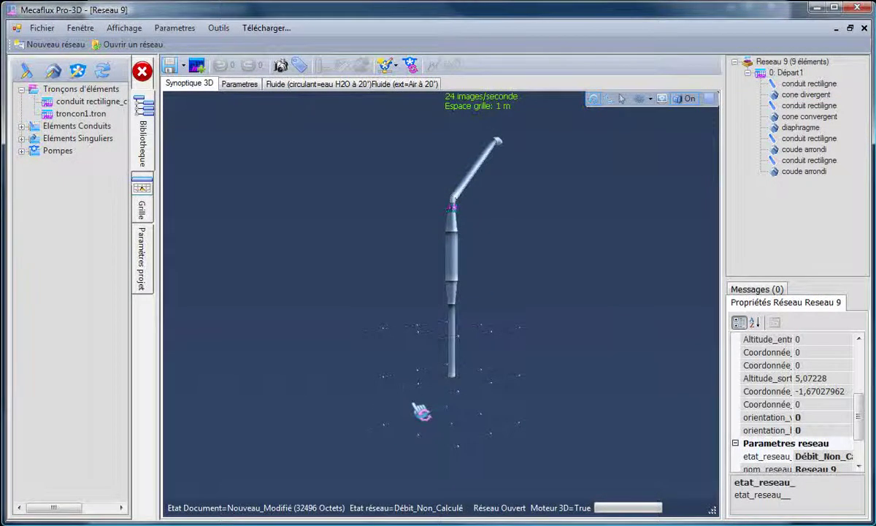
drag(376, 374, 309, 398)
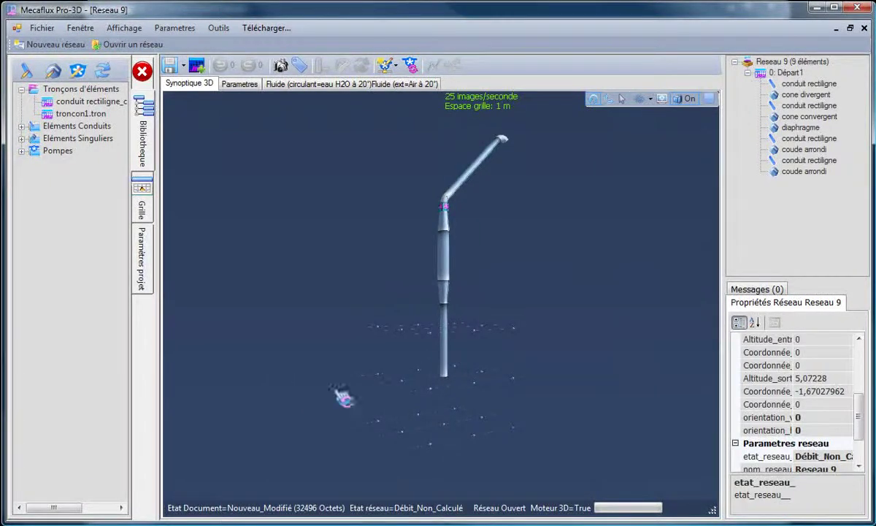
Step: Insert the ORIENTEUR singular element from the library upstream of the section's first straight conduit
click(452, 379)
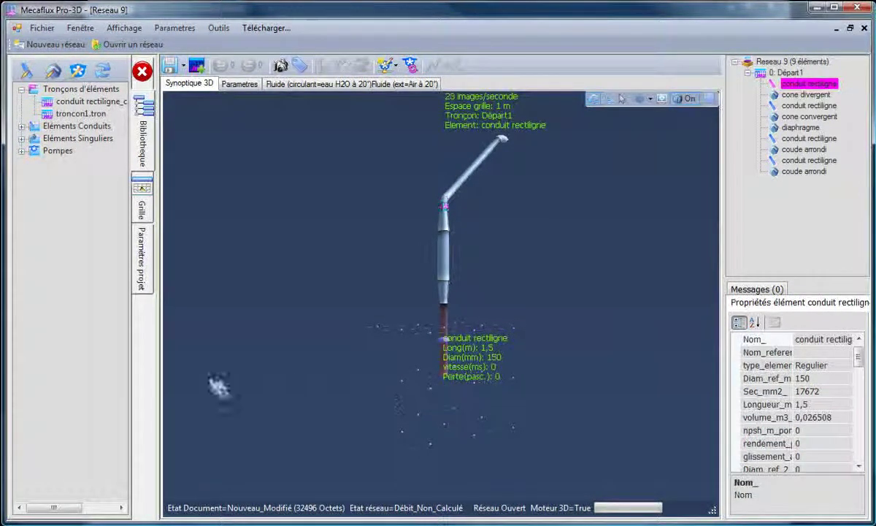
double_click(29, 138)
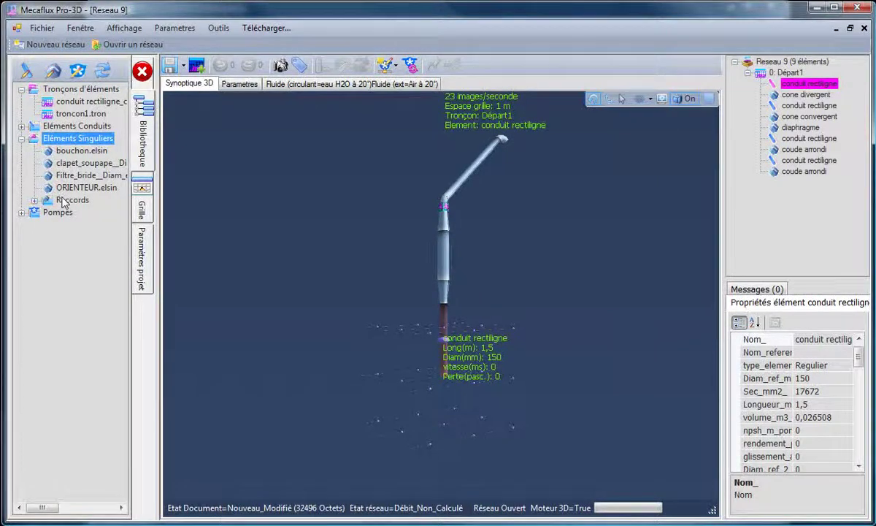
click(85, 188)
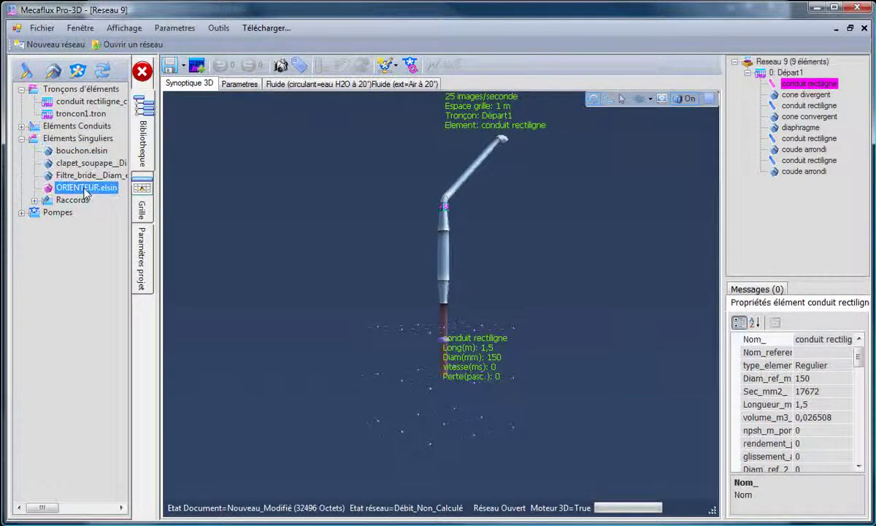
right_click(86, 192)
mouse_move(175, 198)
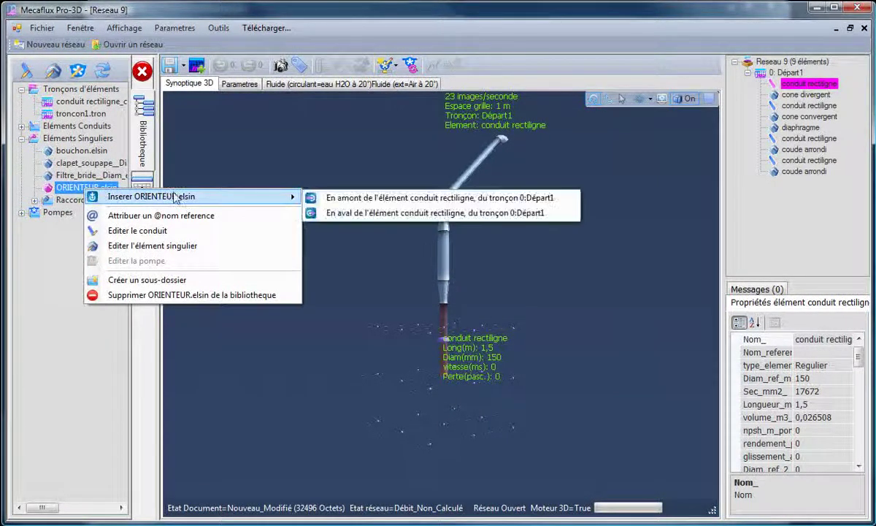
click(347, 200)
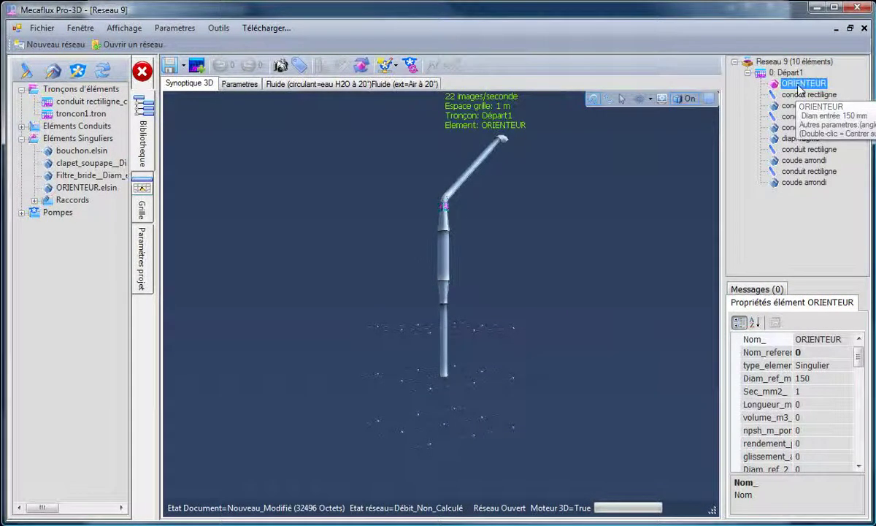
Step: Select the ORIENTEUR at the start of the section and bring up its orientation and deviation settings
drag(471, 360, 499, 383)
scroll(451, 387, up, 6)
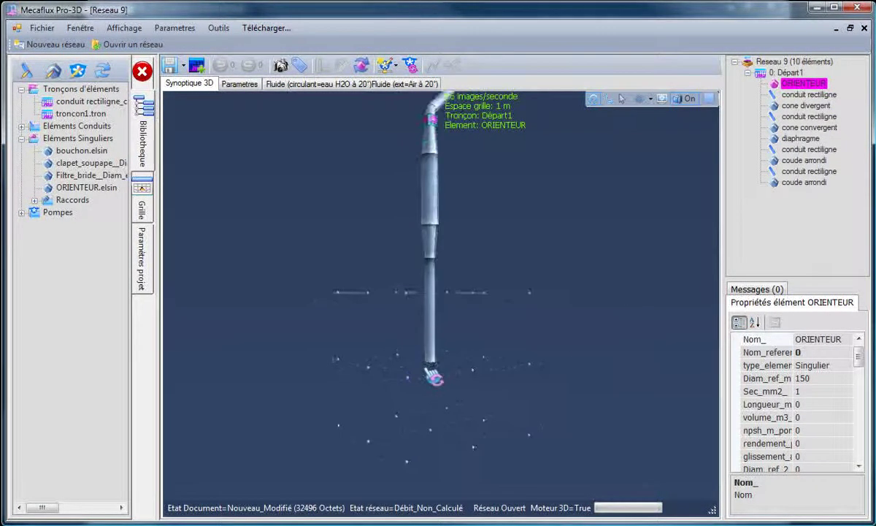
scroll(457, 416, up, 5)
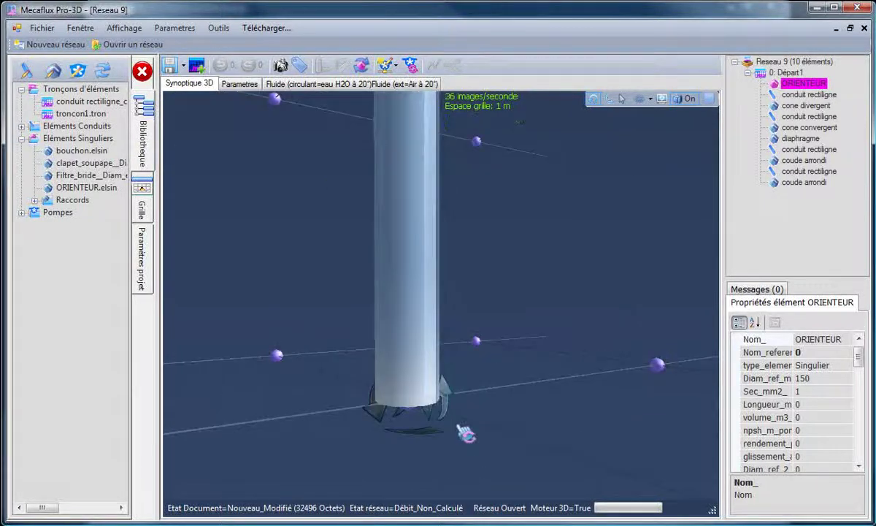
click(521, 401)
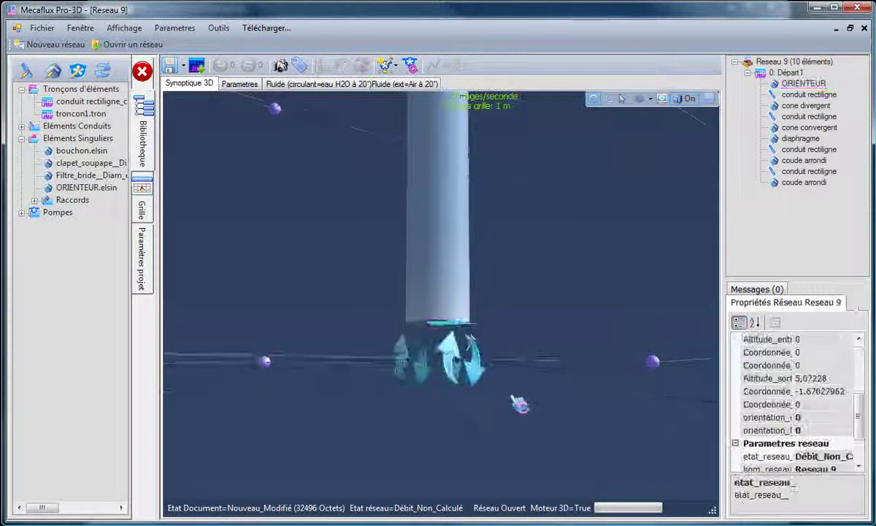
click(795, 85)
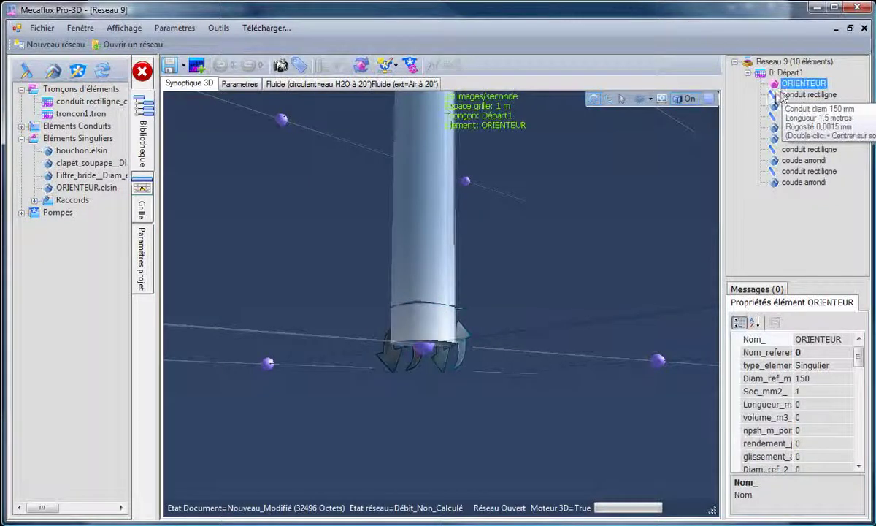
click(360, 65)
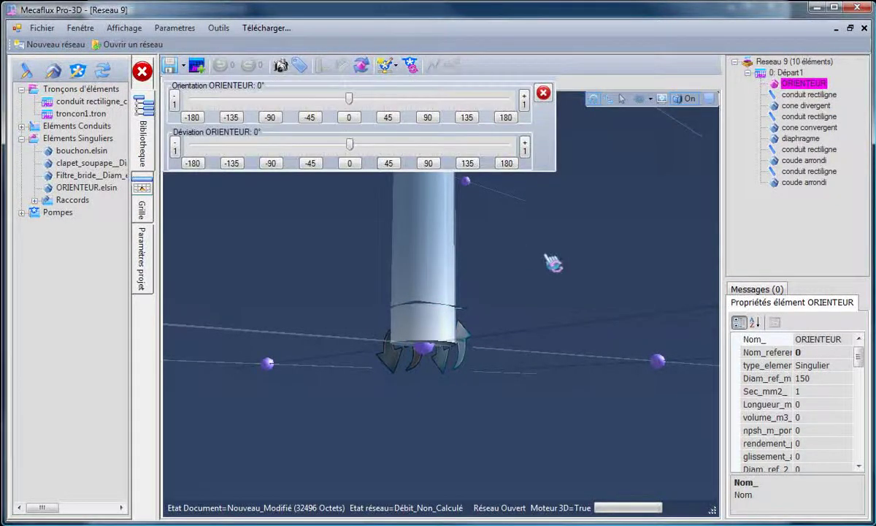
Step: Try the ORIENTEUR at 90° orientation, reset that to 0°, and try a deviation of 90°
click(429, 117)
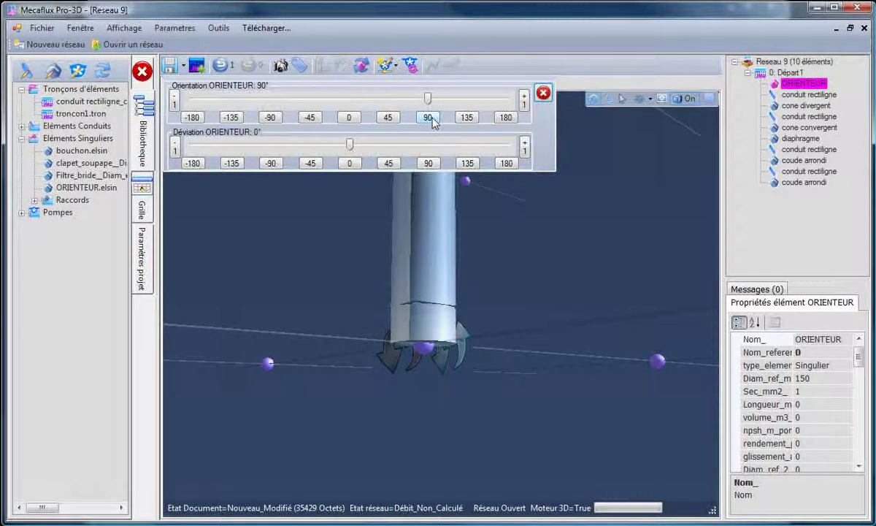
click(348, 118)
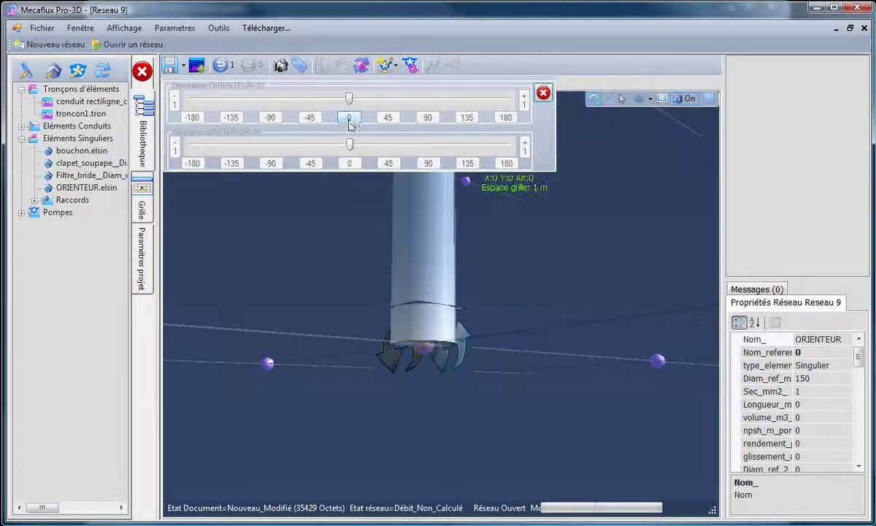
click(428, 163)
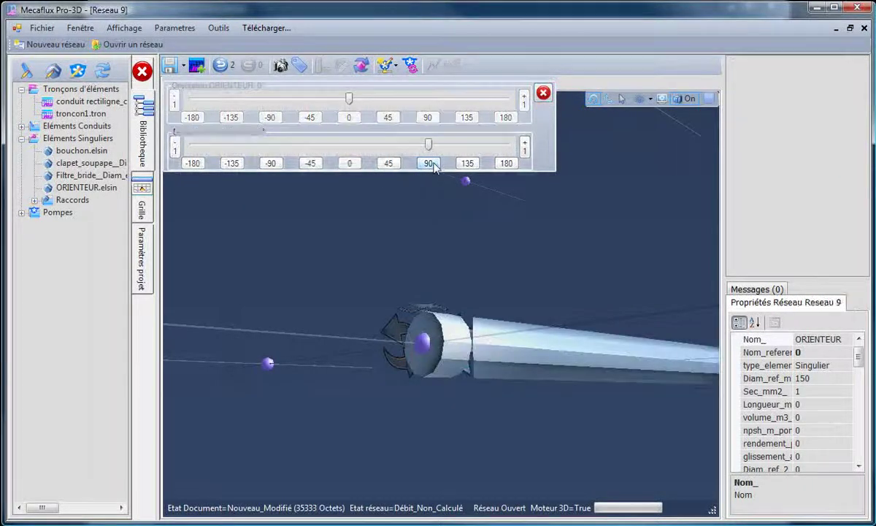
drag(462, 254, 509, 406)
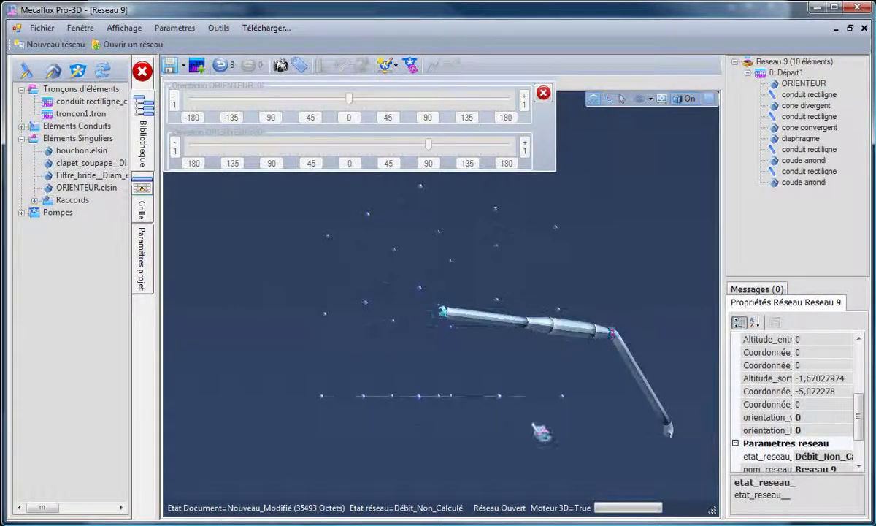
click(436, 301)
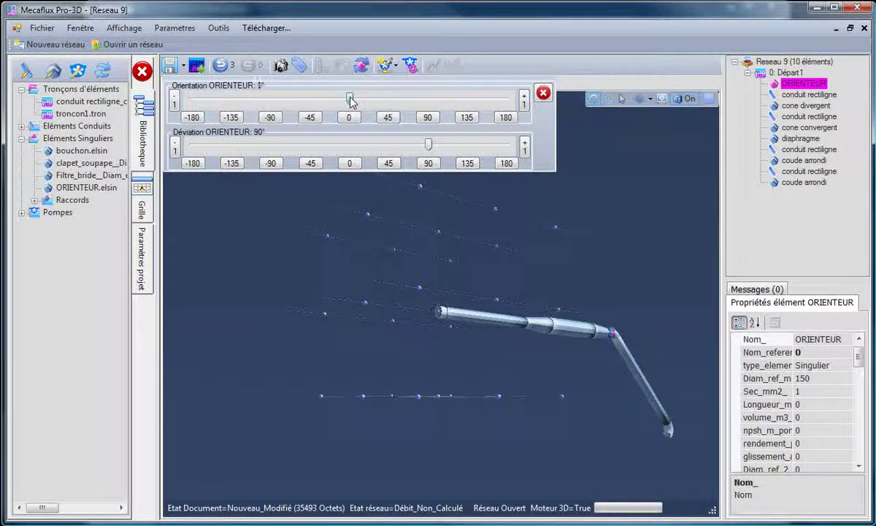
drag(350, 101, 351, 102)
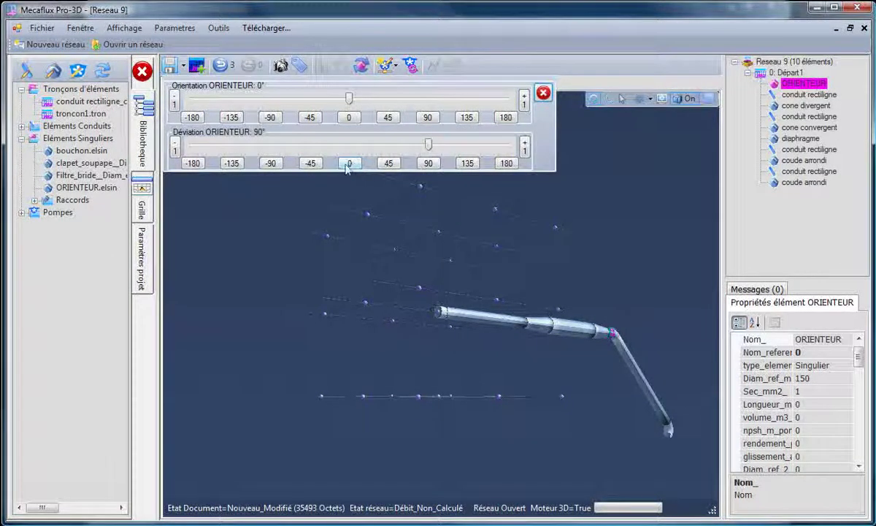
Step: Set the ORIENTEUR's deviation to -90° with its orientation at 0° and close its angle settings
click(275, 166)
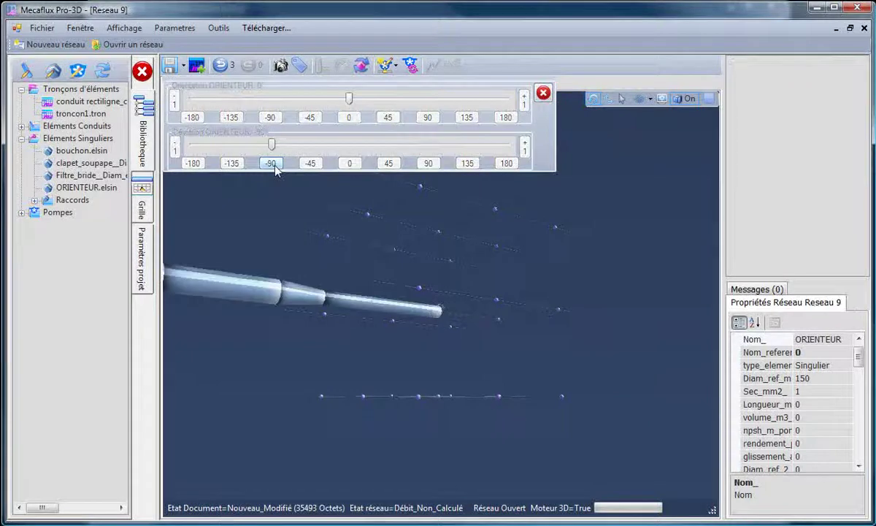
click(349, 118)
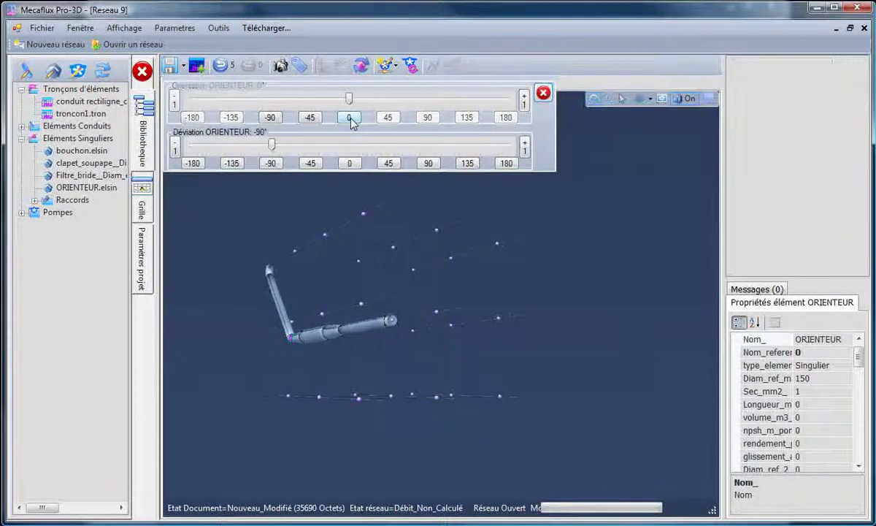
click(544, 94)
Step: Set the orientation of the rounded elbow between the last two straight conduits to 90°
drag(478, 262, 538, 275)
scroll(538, 275, up, 10)
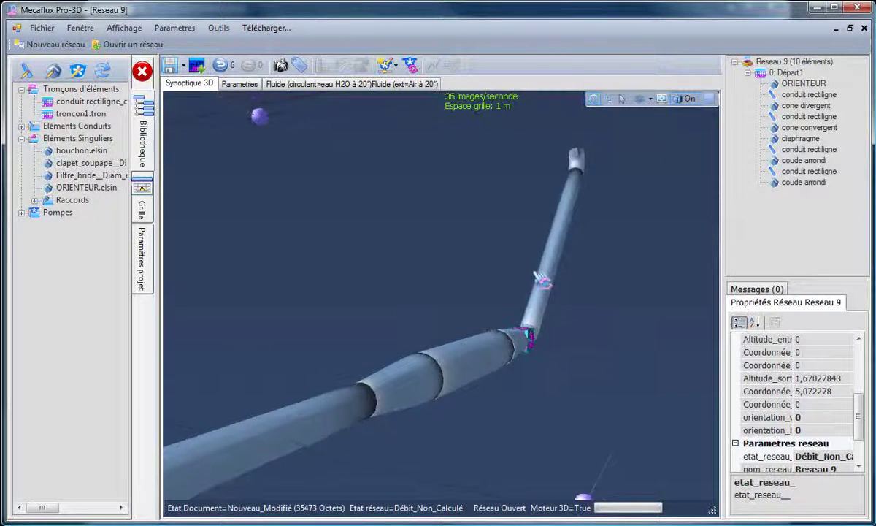
drag(483, 425, 463, 367)
double_click(797, 138)
drag(451, 333, 426, 404)
click(394, 311)
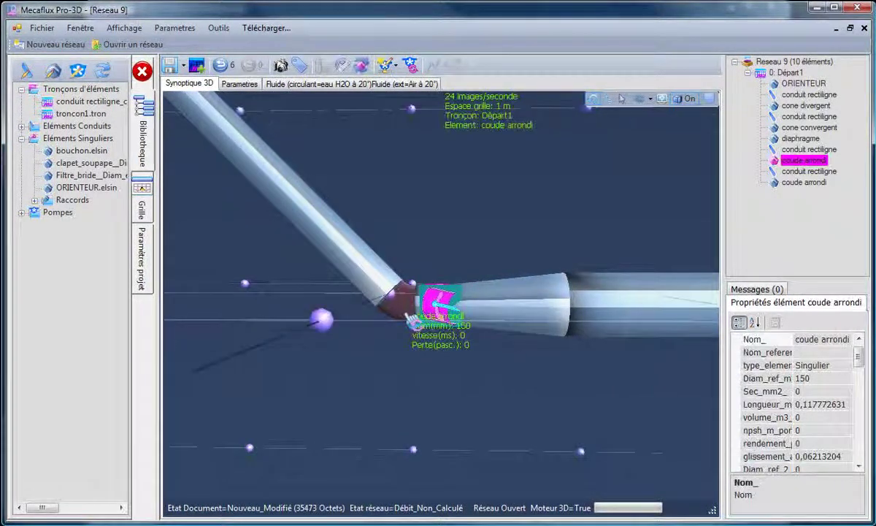
drag(378, 354, 330, 227)
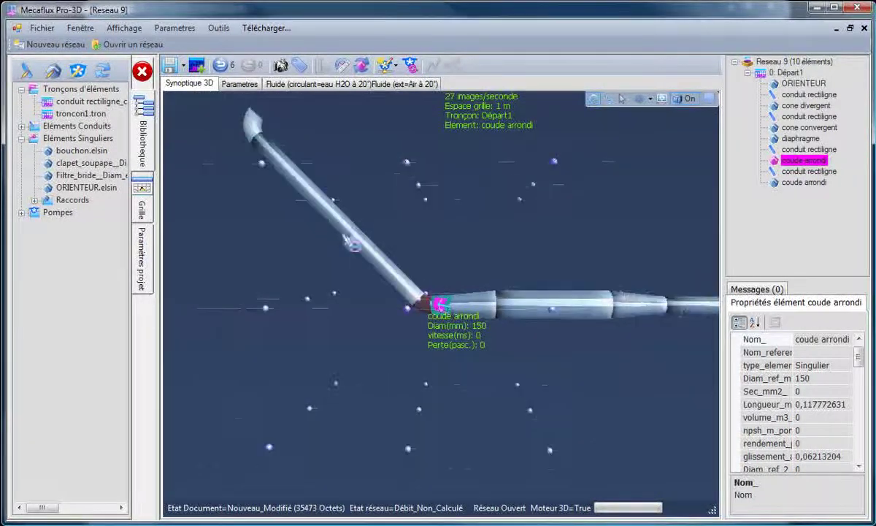
click(361, 67)
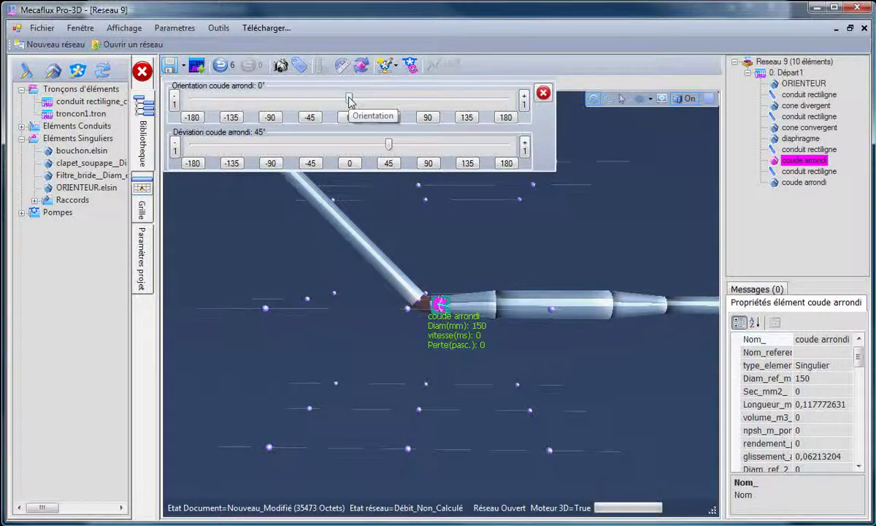
drag(350, 101, 428, 100)
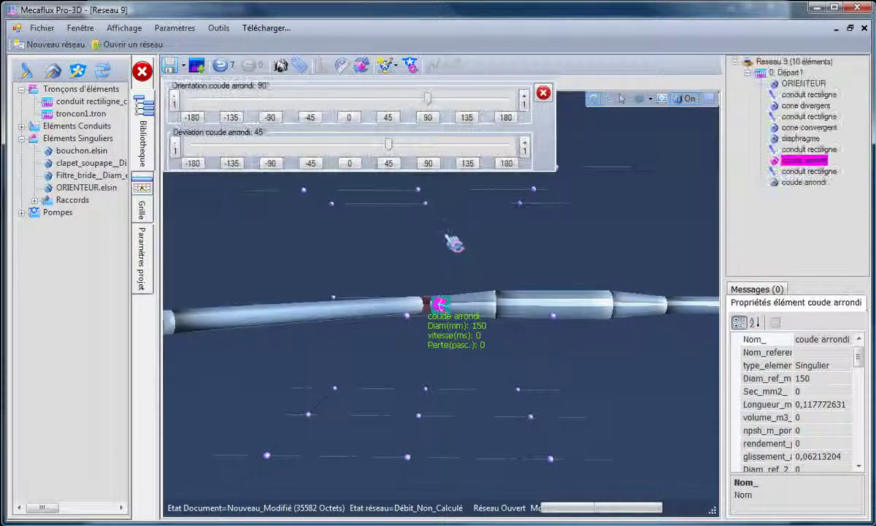
drag(454, 243, 455, 367)
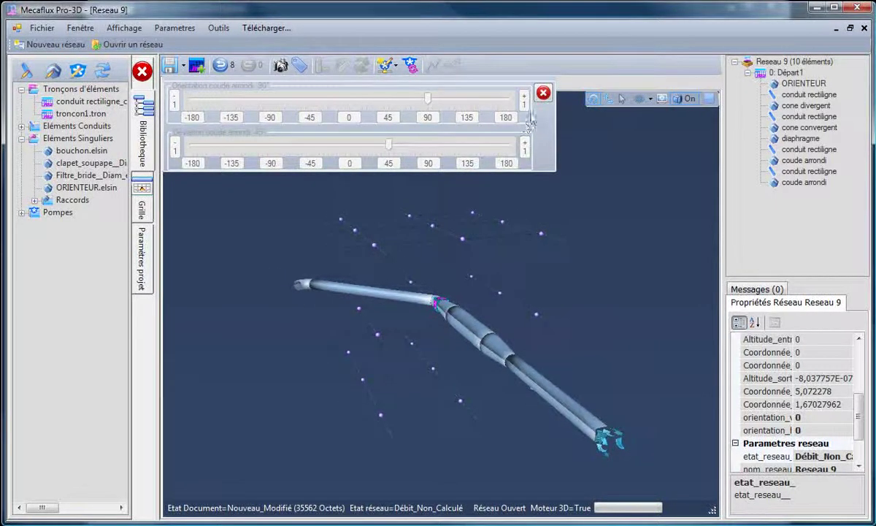
Step: Close the rounded elbow's orientation and deviation settings
click(544, 93)
drag(390, 363, 540, 387)
drag(647, 402, 671, 334)
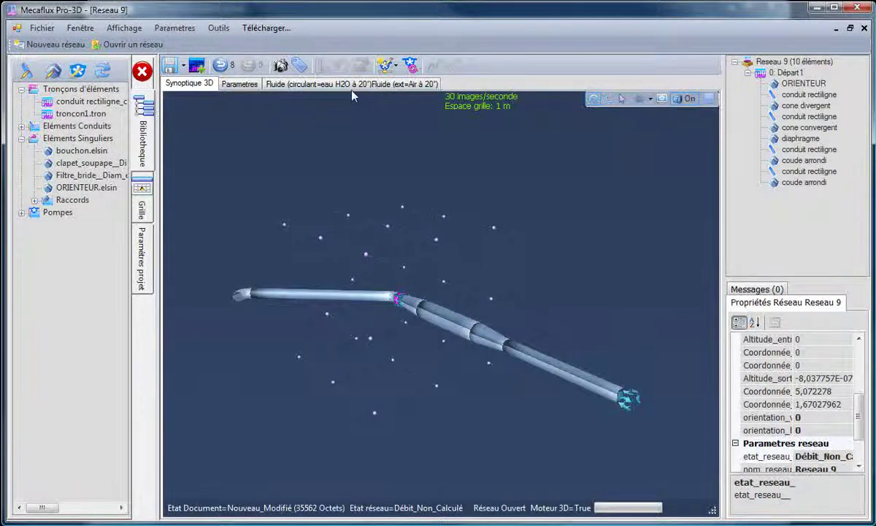
Step: Set the tested flow rate for creating a generator to 100 m3/h
click(385, 69)
click(385, 69)
click(385, 69)
click(385, 69)
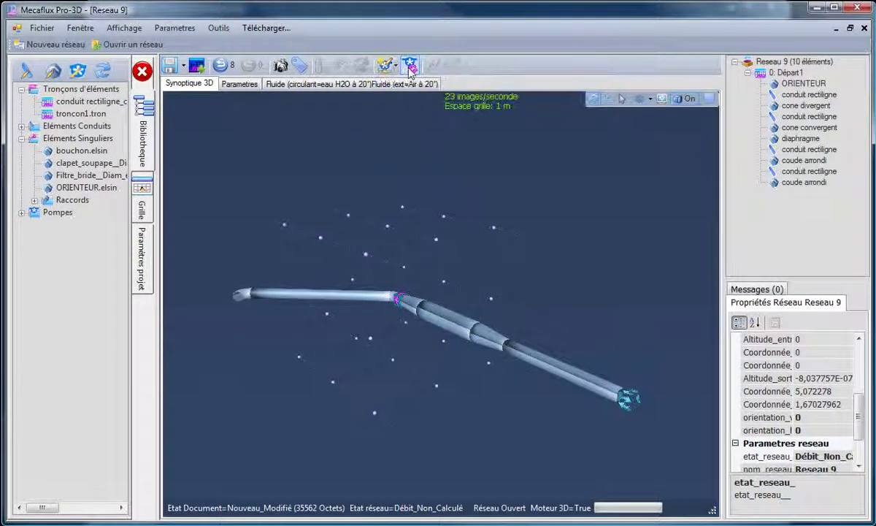
click(385, 69)
mouse_move(433, 108)
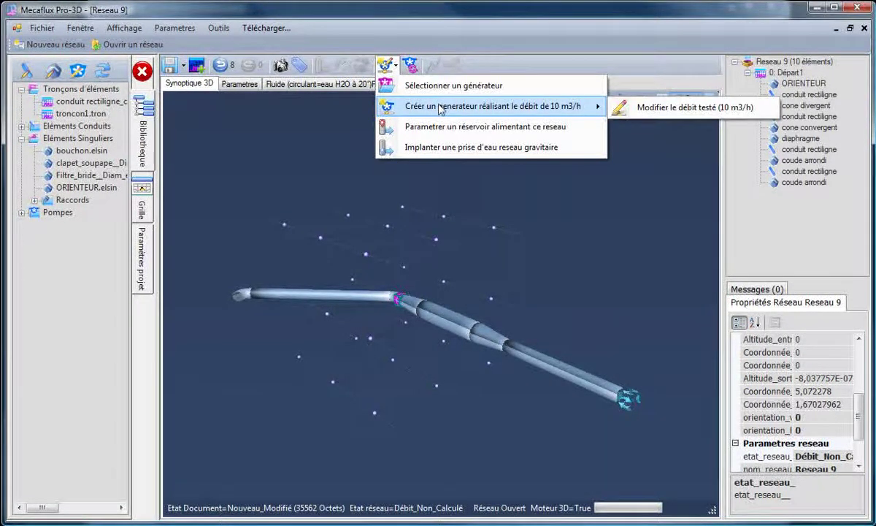
click(632, 106)
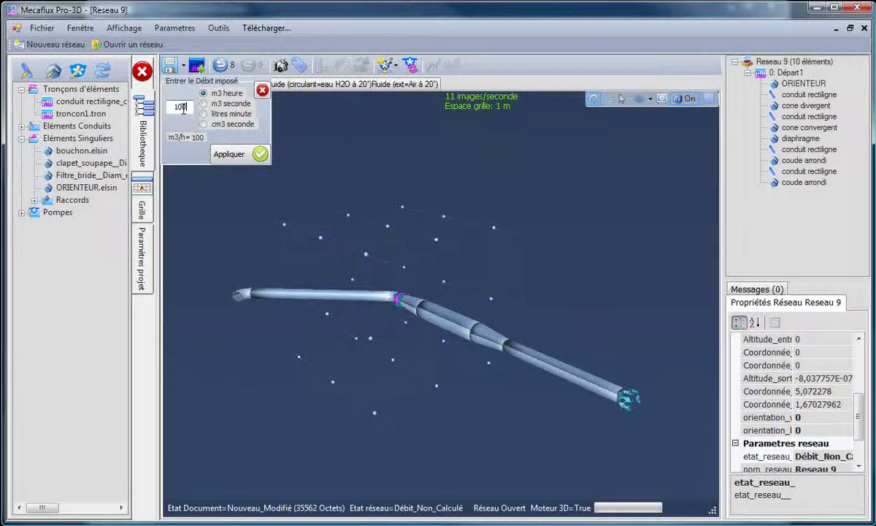
click(231, 157)
Step: Create a generator delivering the 100 m3/h flow rate, accepting the default elbow roughness
mouse_move(412, 108)
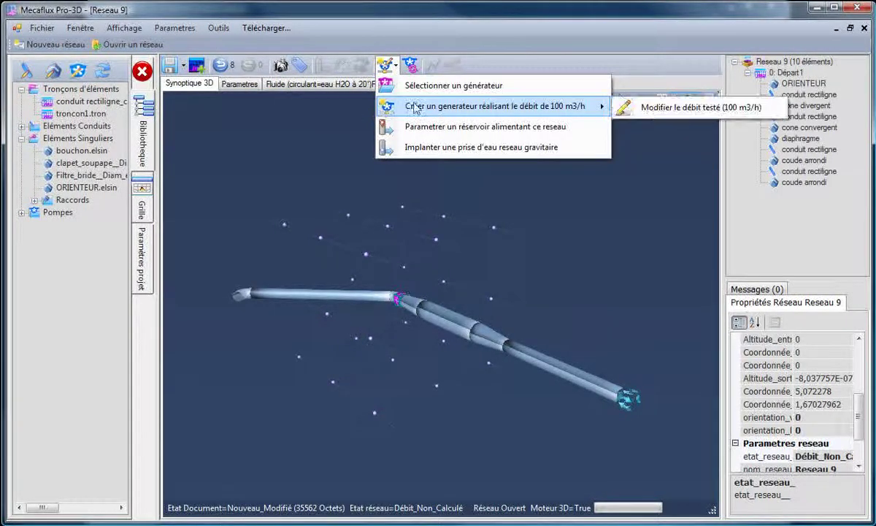
click(486, 109)
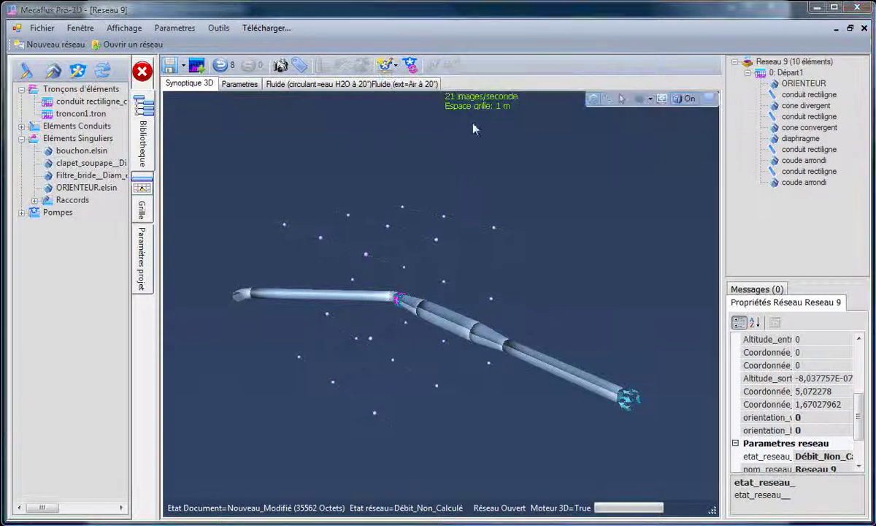
click(536, 410)
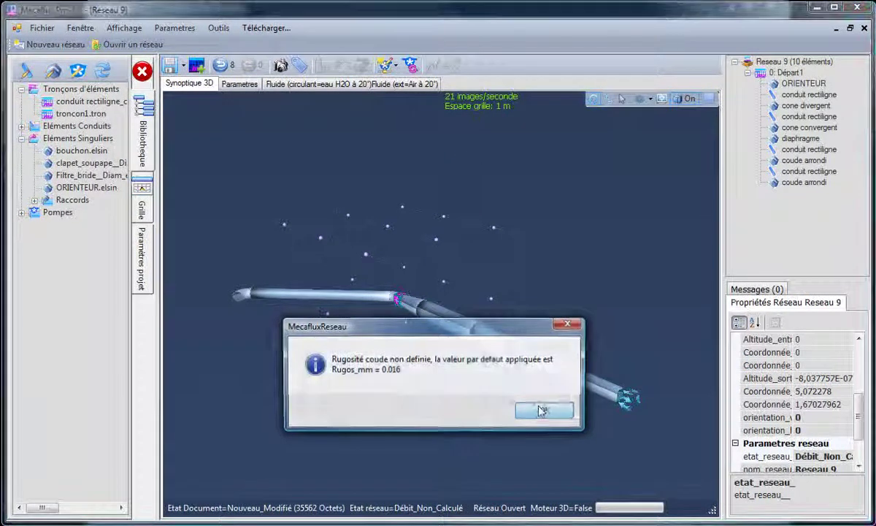
click(544, 410)
click(544, 410)
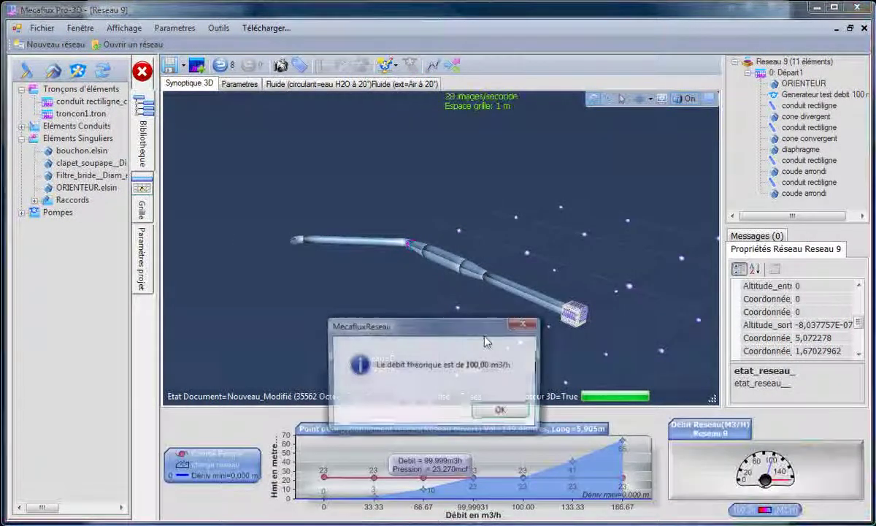
click(500, 410)
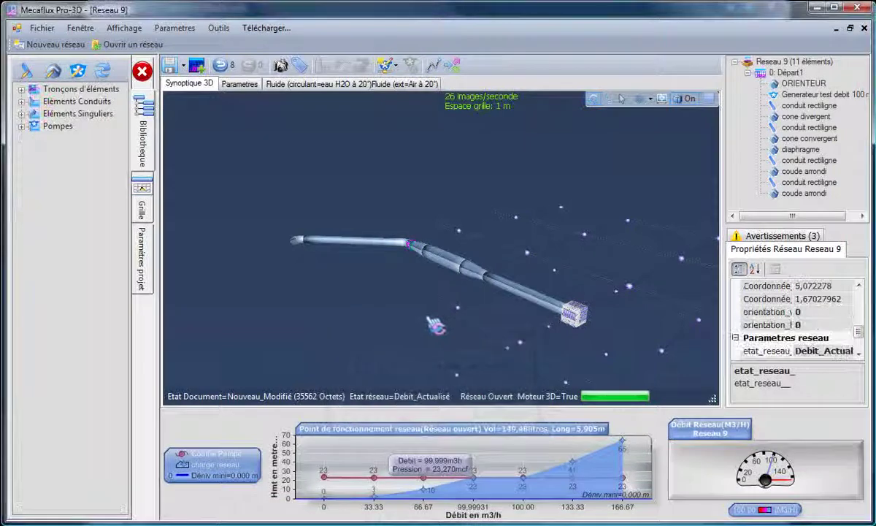
Step: Collapse the Départ1 element list, display the section's results briefly, and hide the element library
drag(435, 326, 525, 313)
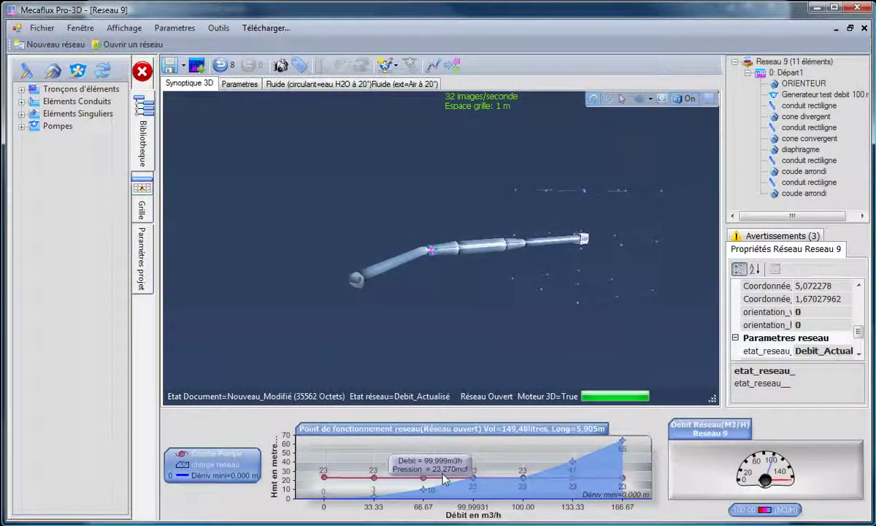
drag(459, 311, 494, 331)
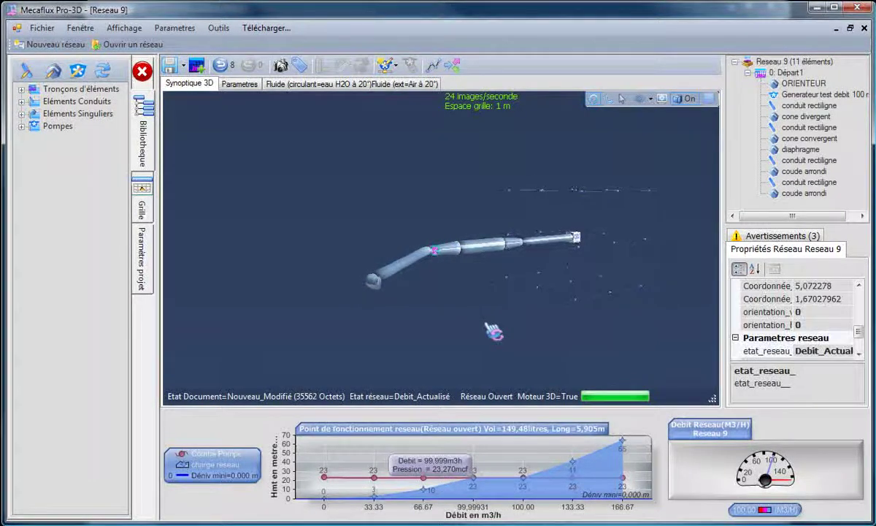
click(747, 74)
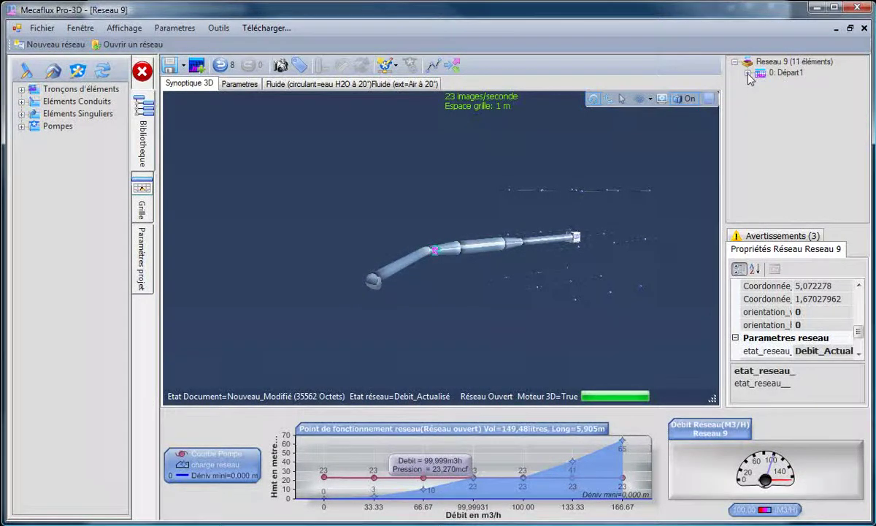
click(767, 74)
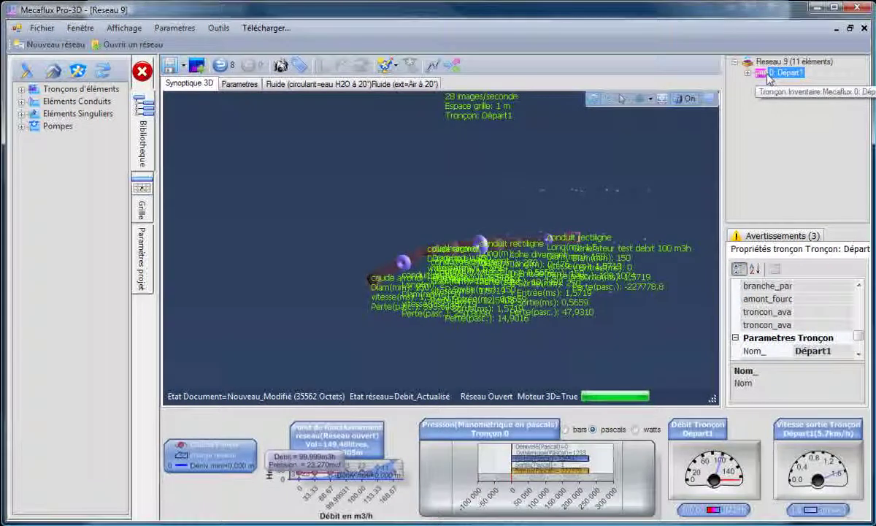
click(746, 130)
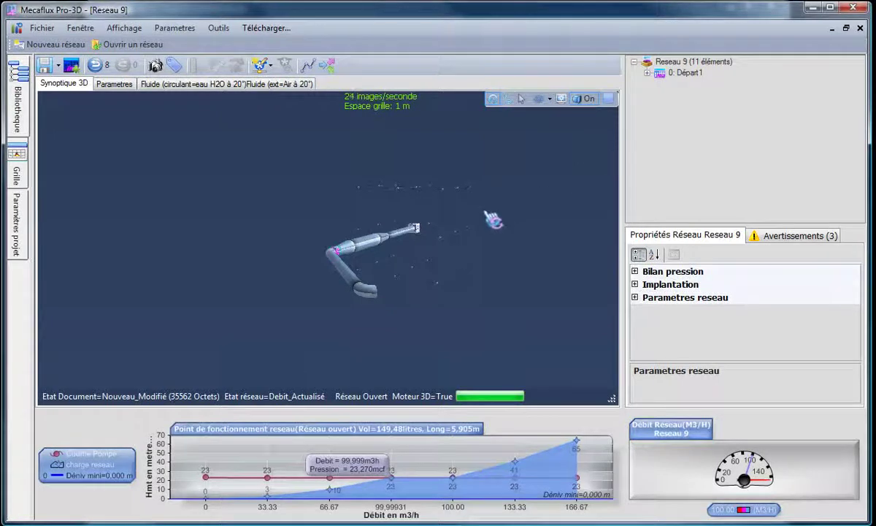
drag(442, 249, 448, 261)
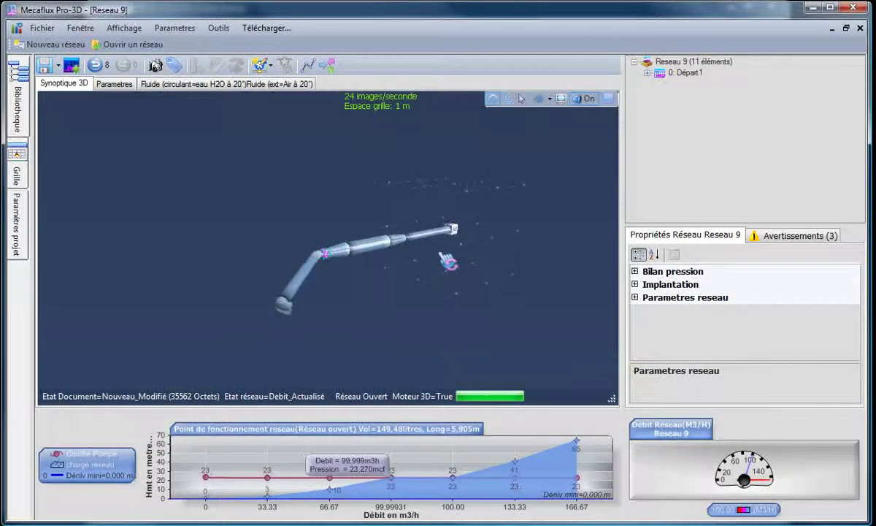
Step: Examine the operating point of Reseau 9 and the pressure balance in pascals of section Départ1
click(664, 73)
click(667, 63)
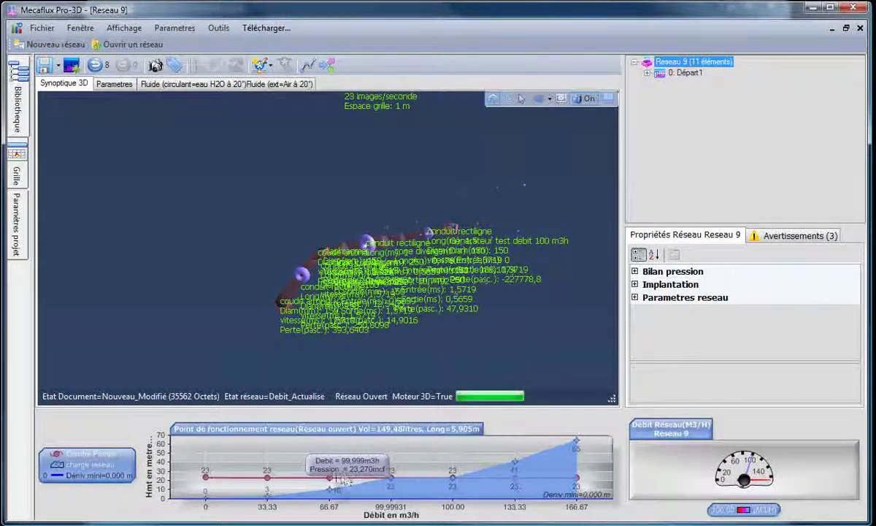
click(664, 73)
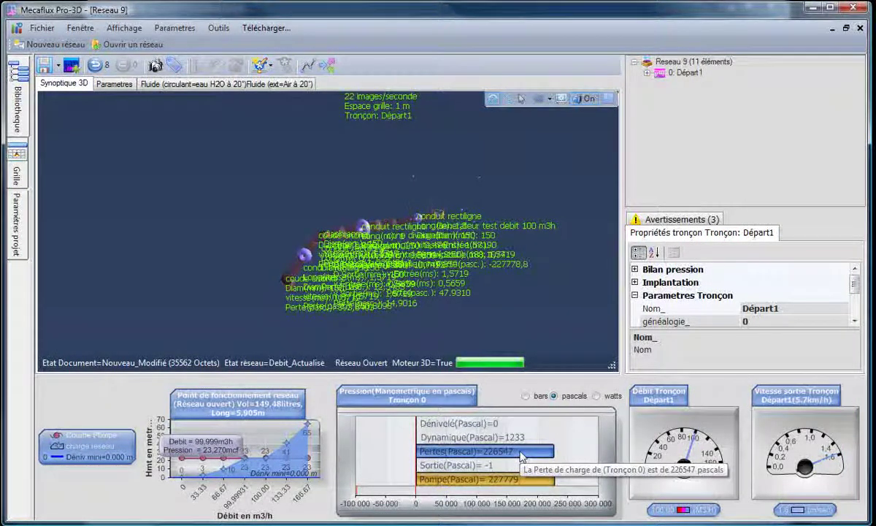
click(482, 311)
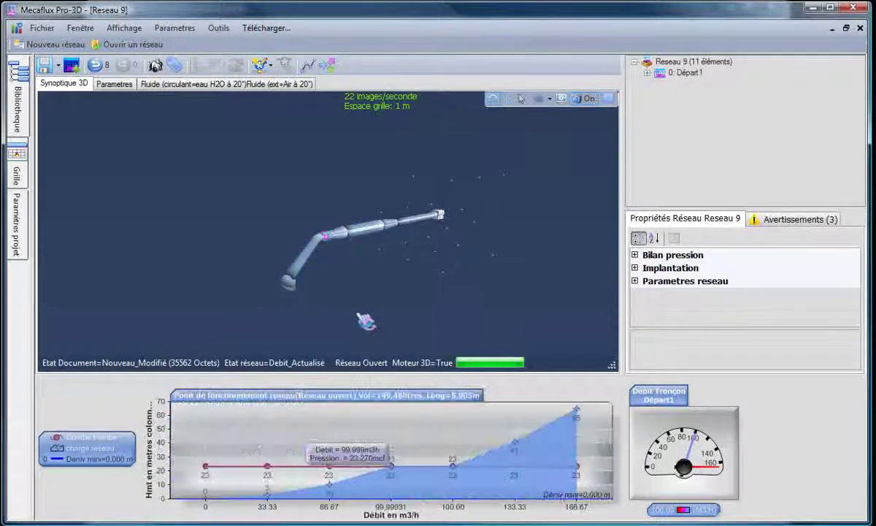
drag(398, 310, 350, 288)
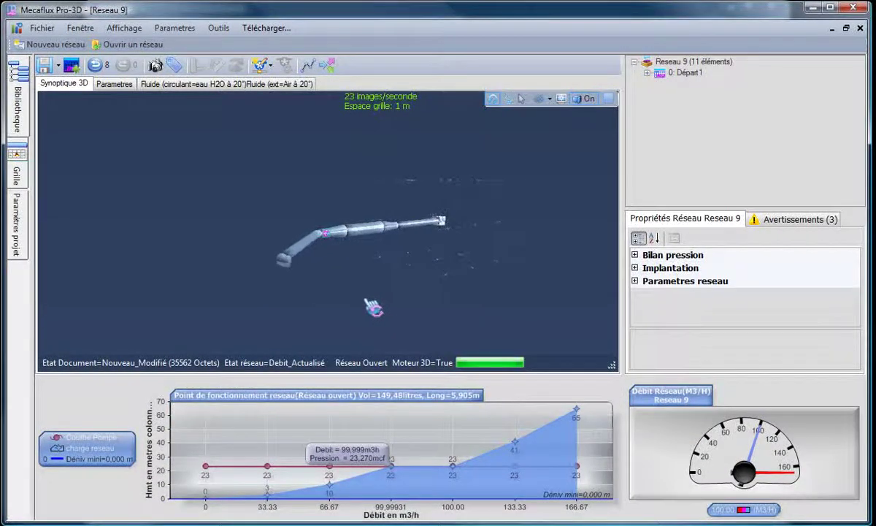
click(666, 74)
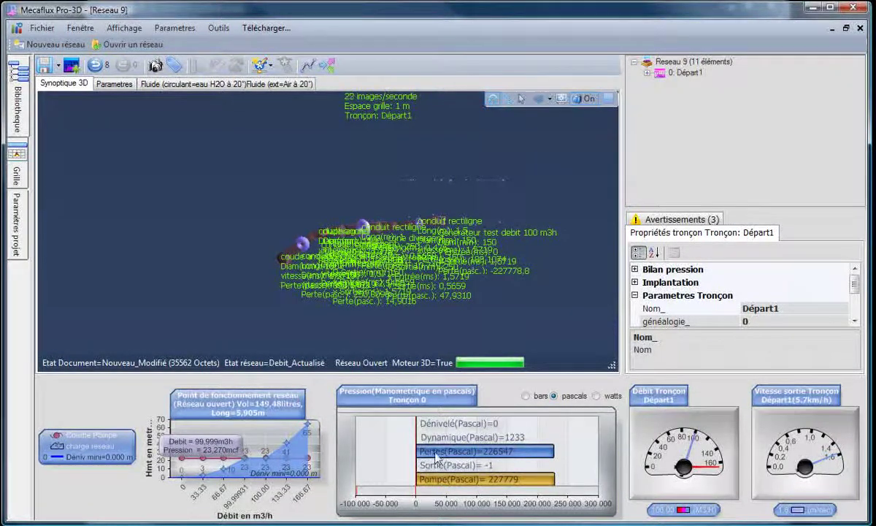
Step: Examine the pressure, flow and velocity results of the rounded elbow at the end of the section
click(273, 294)
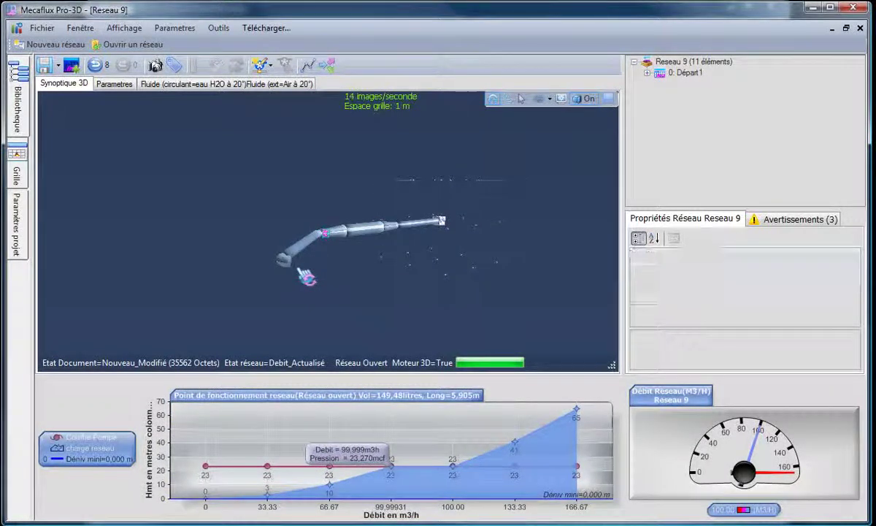
click(298, 275)
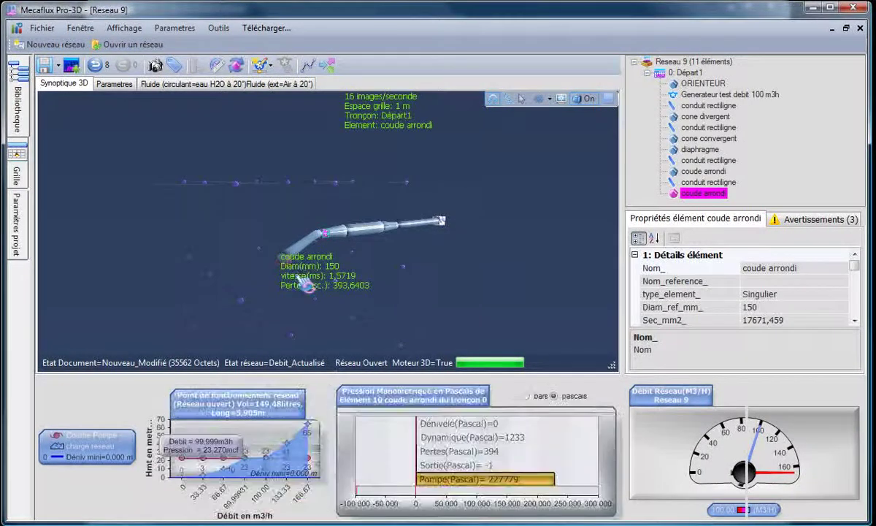
mouse_move(482, 441)
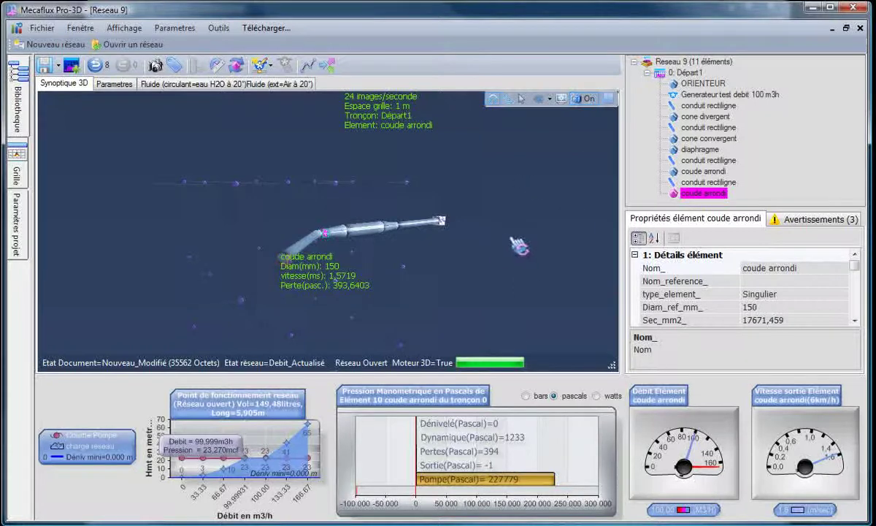
Step: Show section Départ1's pressure balance in bars and examine its pump pressure and pressure losses
click(689, 76)
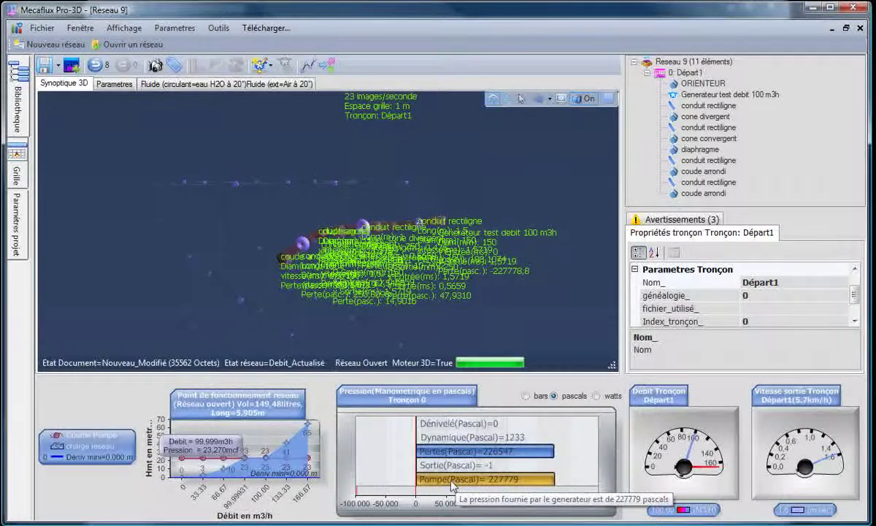
click(526, 395)
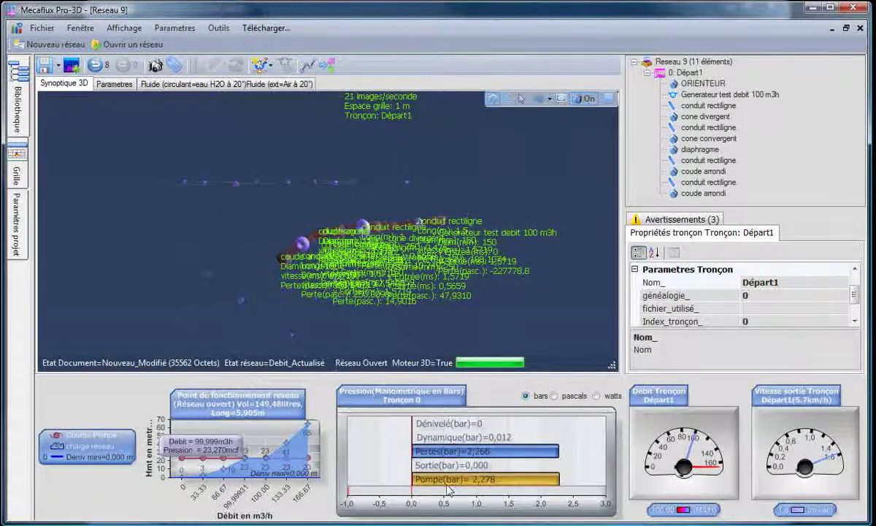
mouse_move(447, 488)
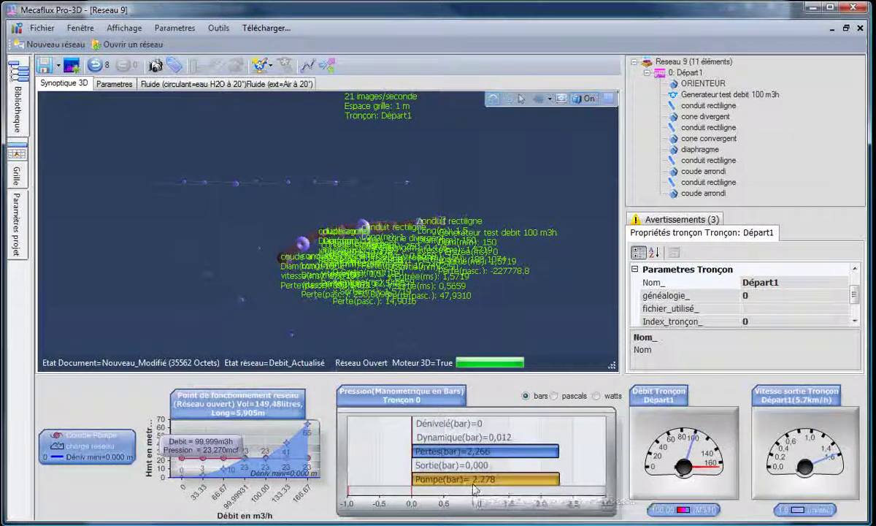
mouse_move(499, 490)
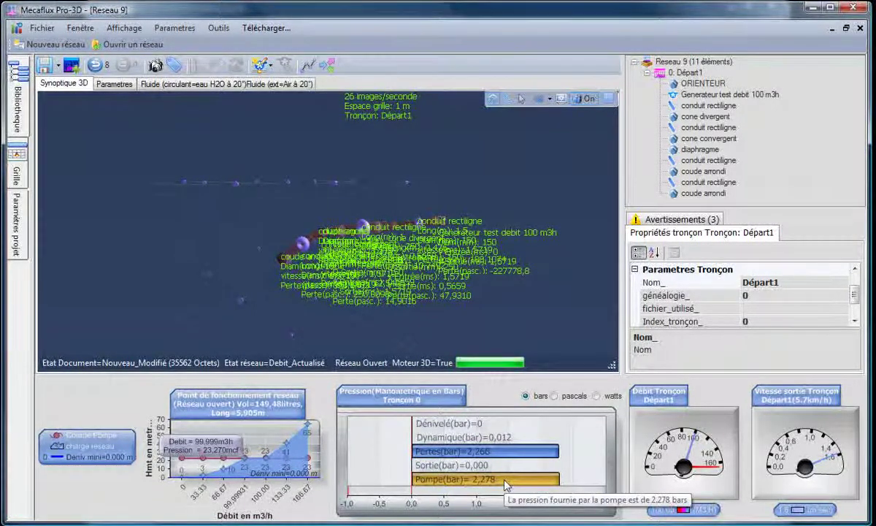
mouse_move(473, 456)
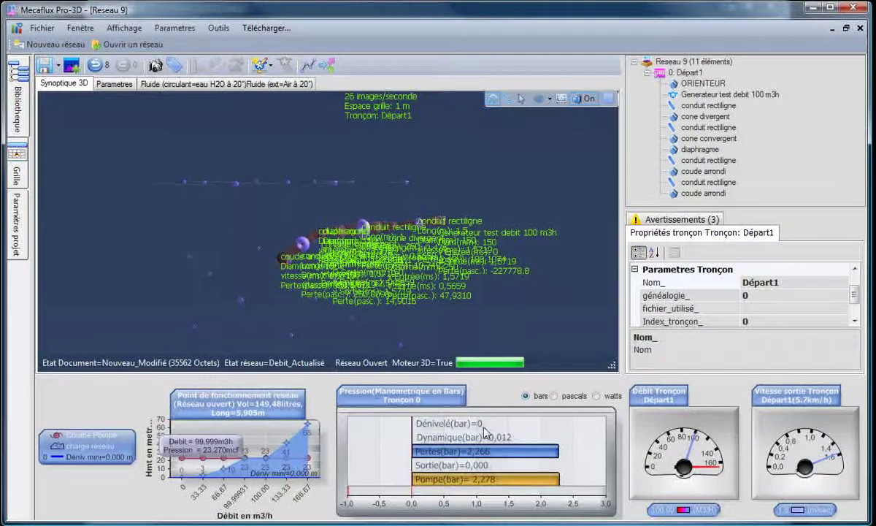
Step: Deselect the section and open the network's piezometric graph with its data table
click(426, 321)
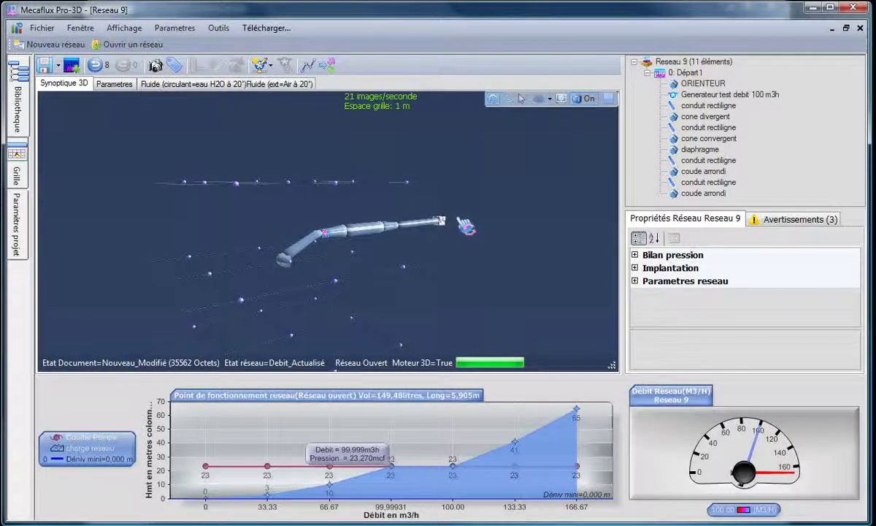
drag(311, 270, 433, 261)
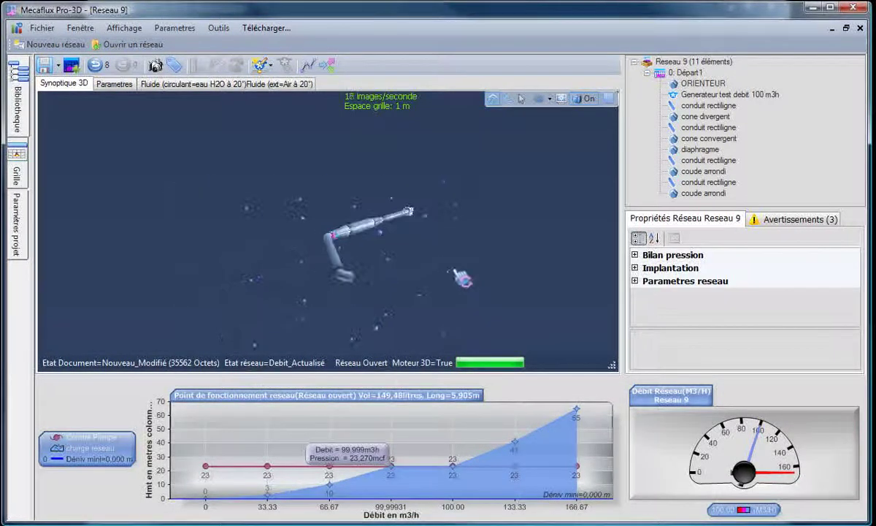
click(307, 66)
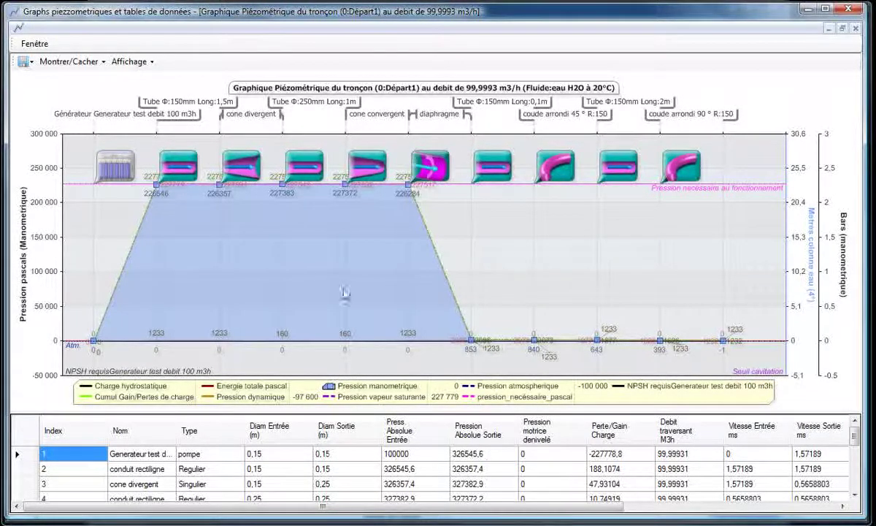
Step: Hide the hydrostatic head, total energy and dynamic pressure curves in the piezometric graph
click(100, 64)
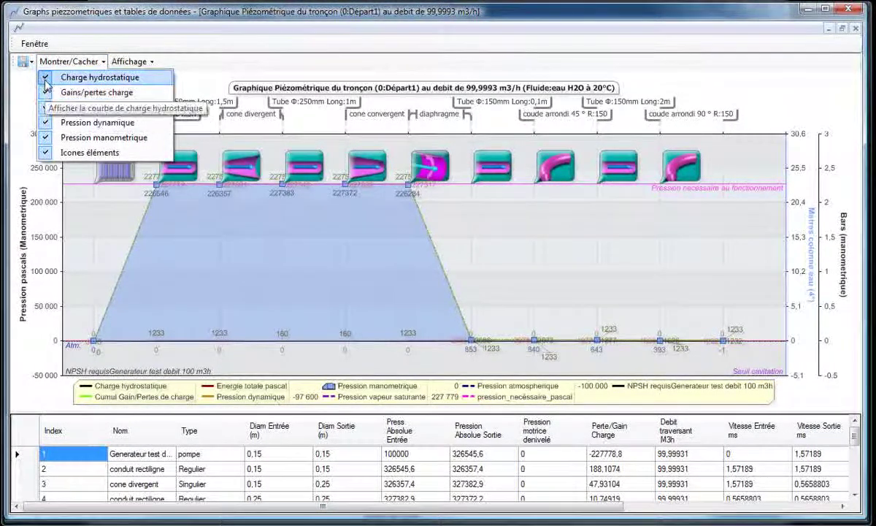
click(86, 76)
click(70, 61)
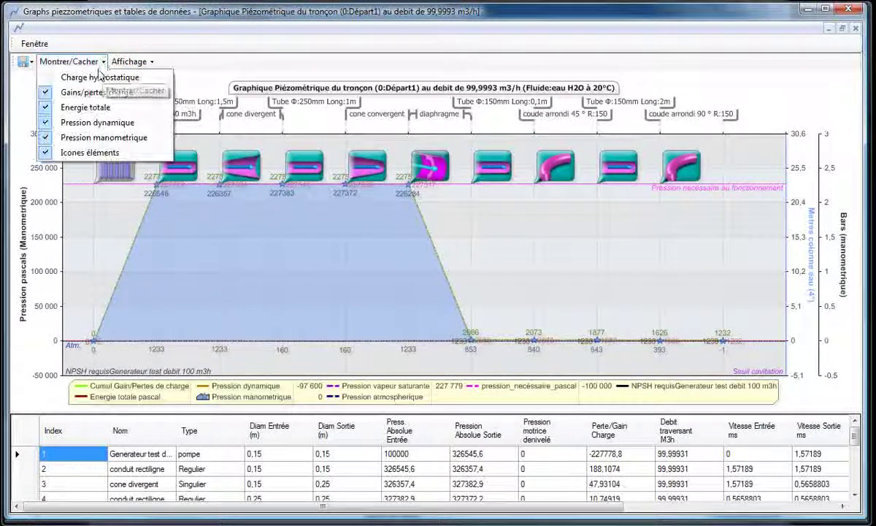
click(49, 111)
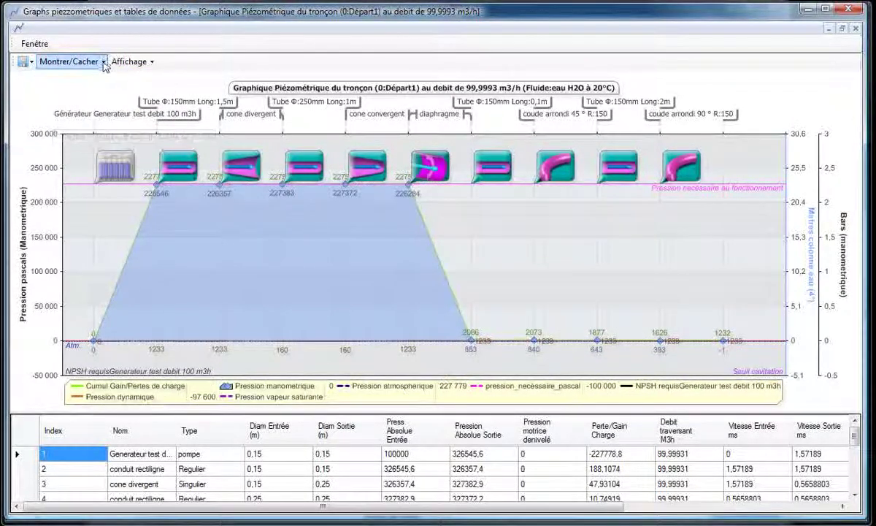
click(71, 62)
click(45, 125)
Step: Hide the manometric pressure curve and toggle off the element icons in the piezometric graph
click(70, 61)
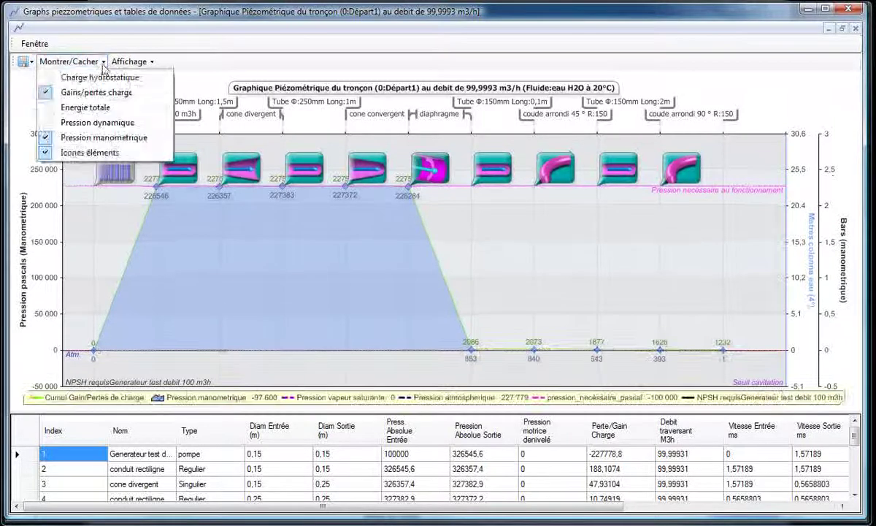
click(53, 138)
click(71, 61)
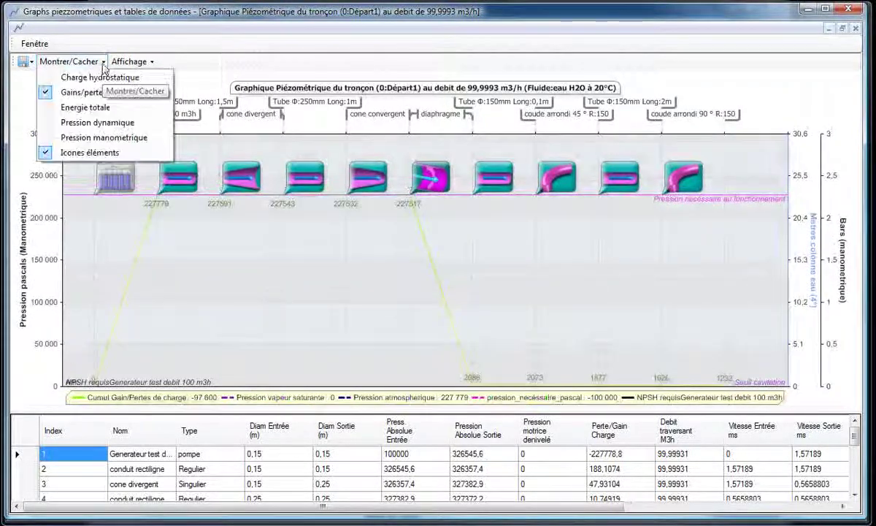
click(46, 155)
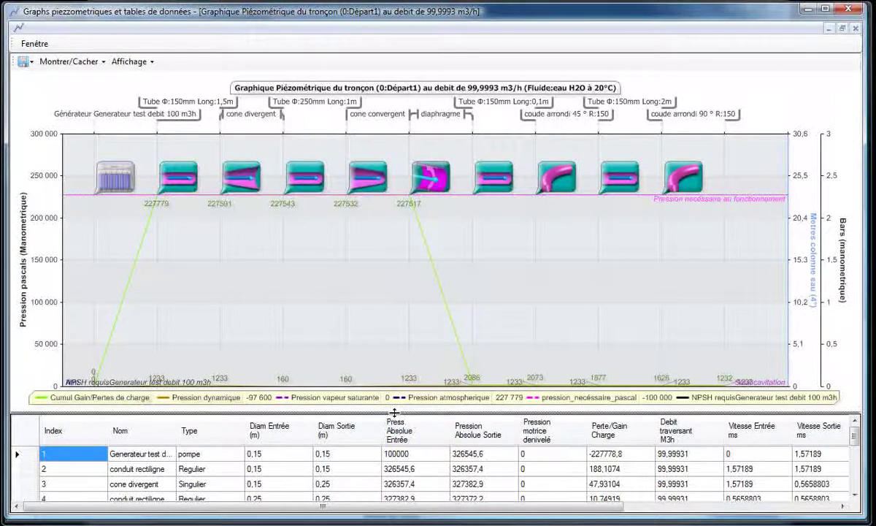
Step: Enlarge the data table under the graph, examine the values of all the section's elements, and close the graph window
drag(394, 413, 401, 349)
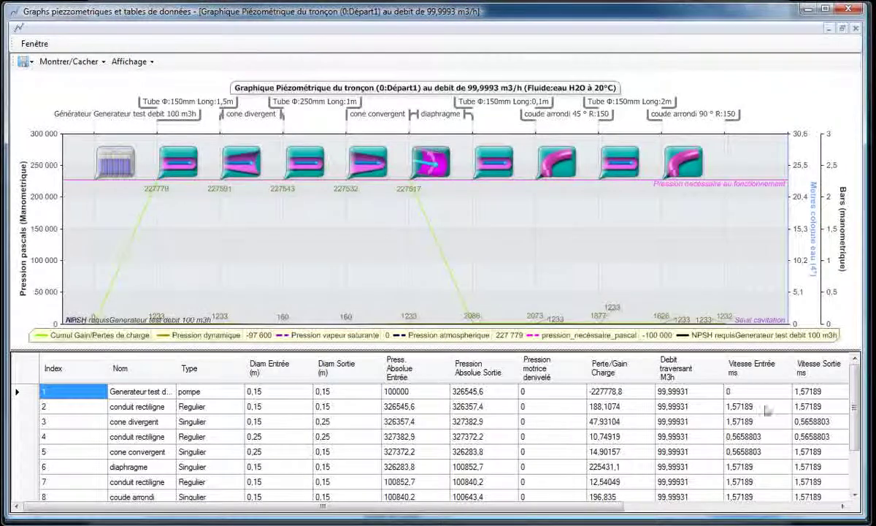
mouse_move(108, 508)
mouse_down()
mouse_move(314, 509)
mouse_move(108, 509)
mouse_up()
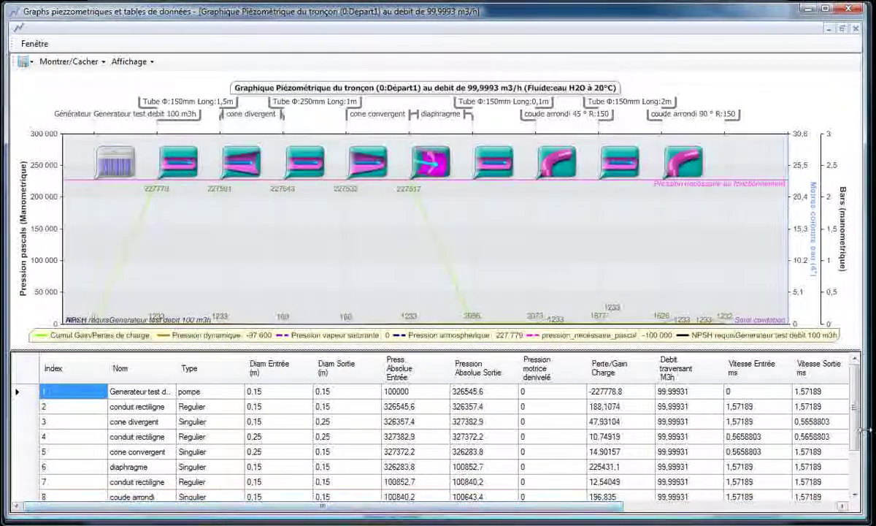
drag(856, 420, 859, 457)
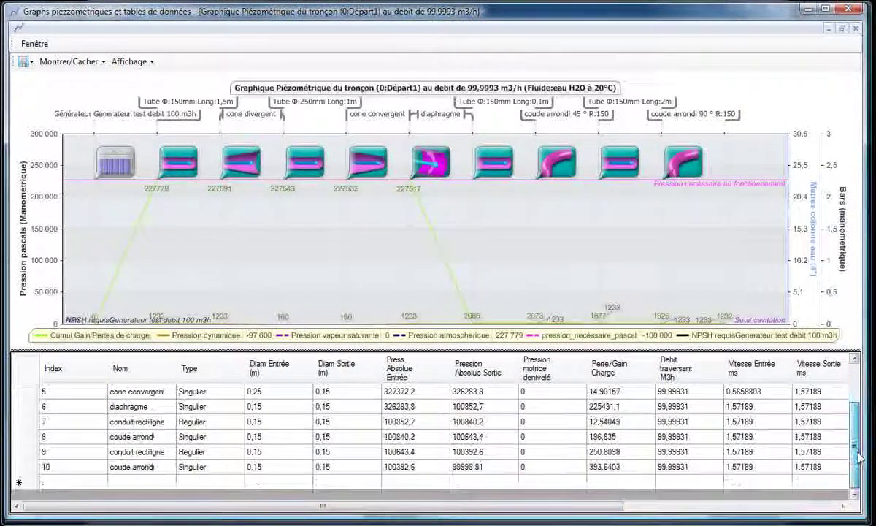
mouse_move(581, 509)
mouse_down()
mouse_move(788, 509)
mouse_move(579, 509)
mouse_up()
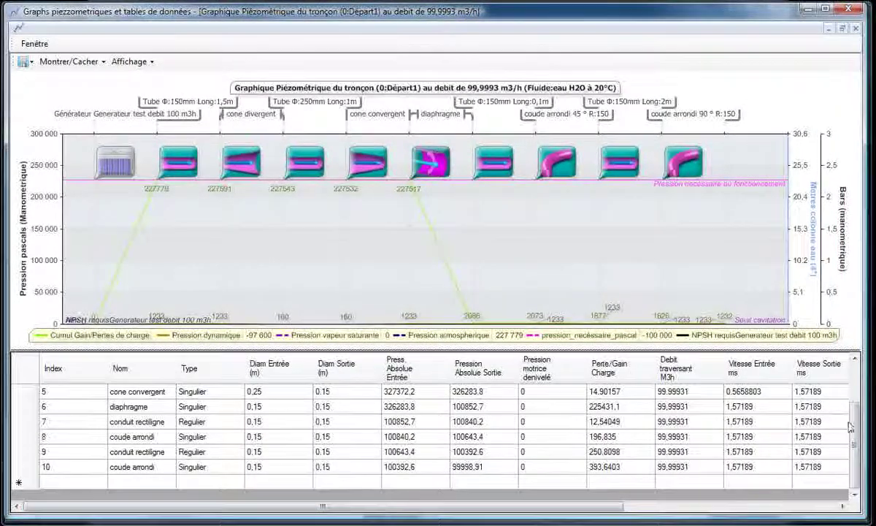
drag(851, 427, 803, 380)
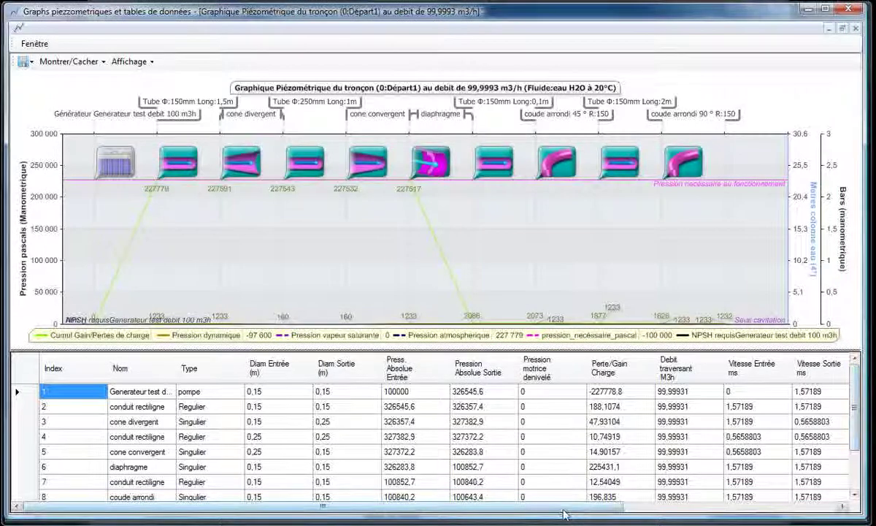
drag(569, 513, 438, 513)
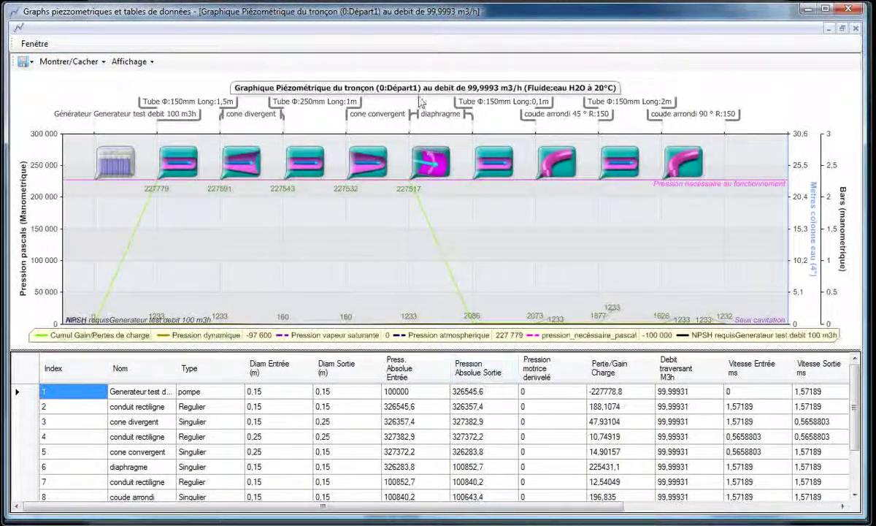
click(849, 10)
Step: Start a particle trajectory test with 1000 particles and set the fluid speed to be divided by 5.2
drag(512, 246, 488, 318)
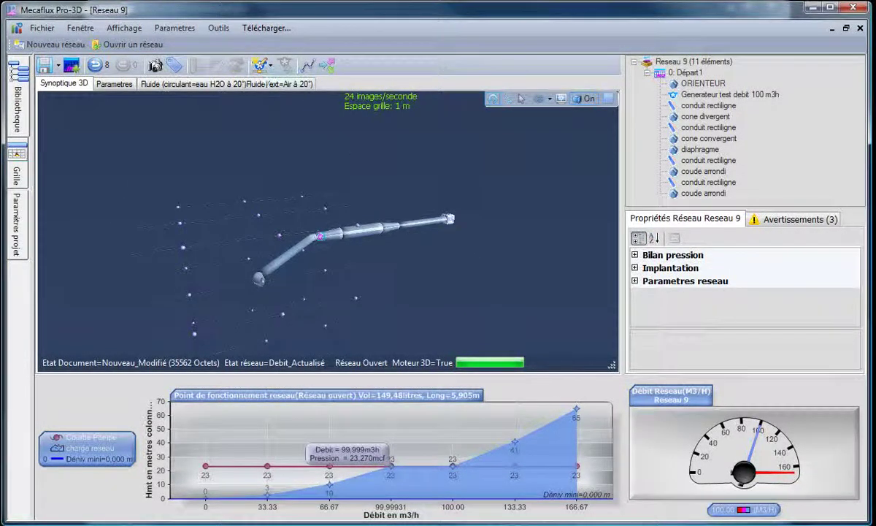
click(326, 65)
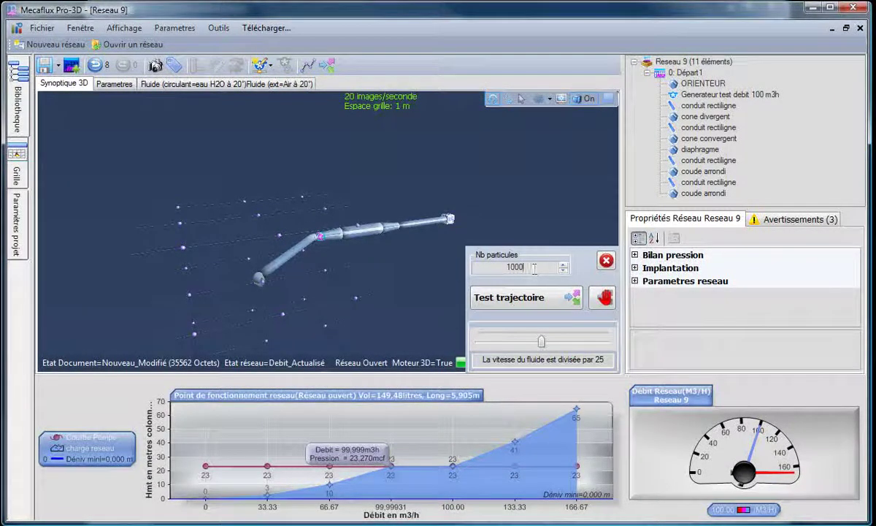
click(484, 343)
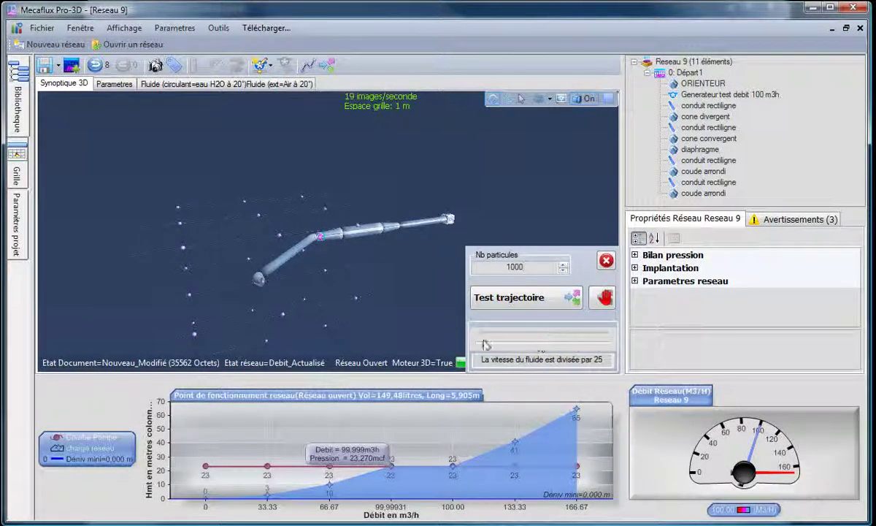
drag(480, 344, 562, 342)
click(501, 292)
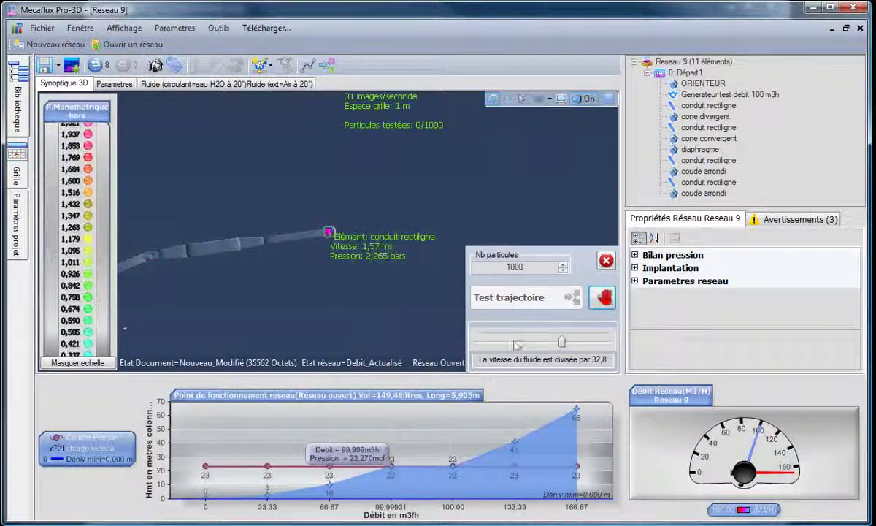
drag(563, 346, 490, 346)
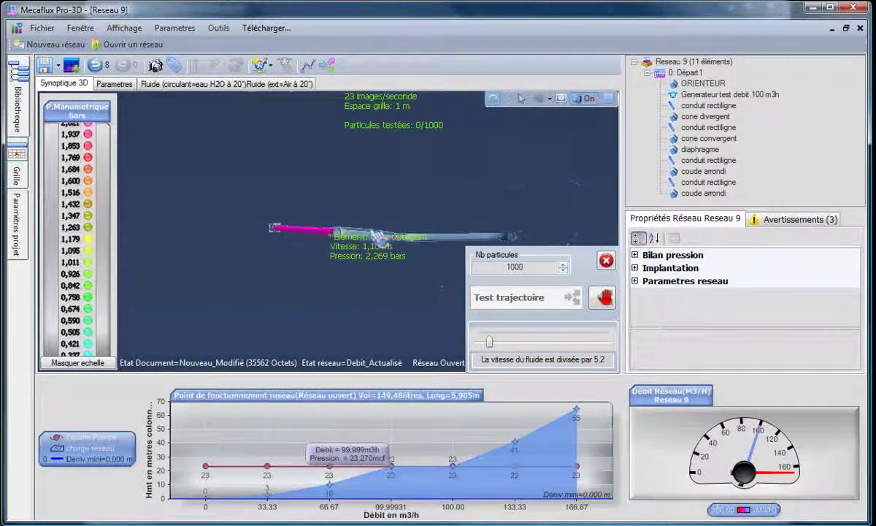
Step: Follow the particles through section Départ1 and examine the pressure balance of the 2 m straight pipe between the two elbows
drag(351, 285, 340, 310)
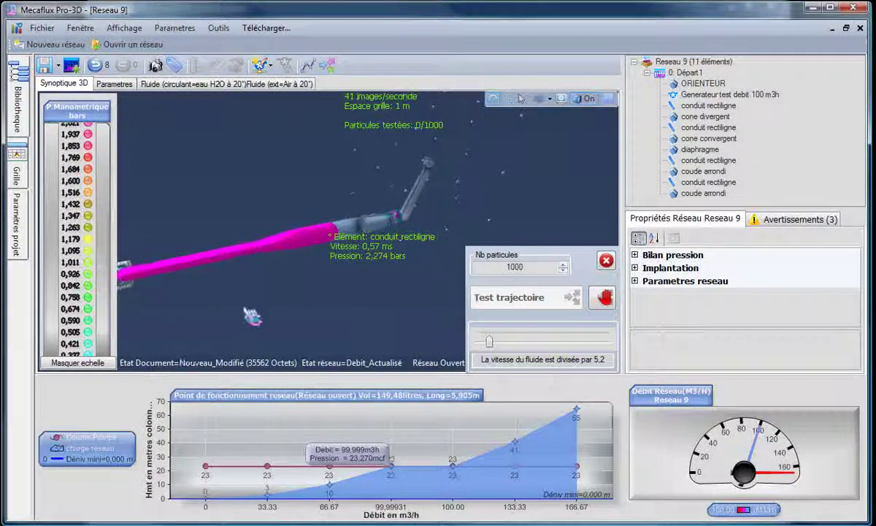
drag(236, 298, 189, 293)
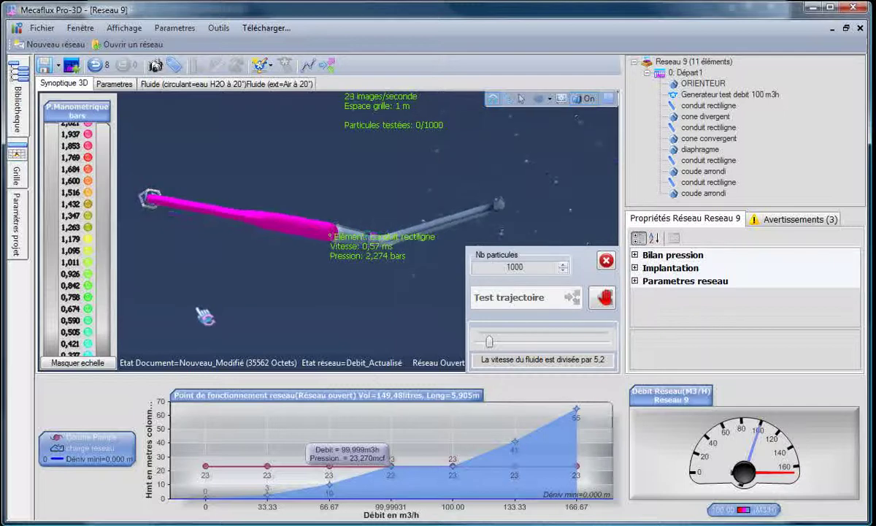
drag(417, 310, 181, 281)
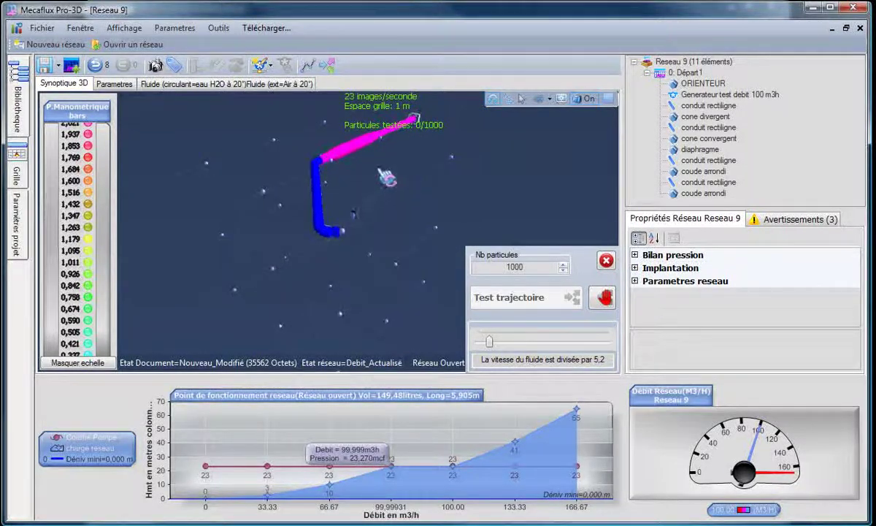
drag(387, 198, 345, 186)
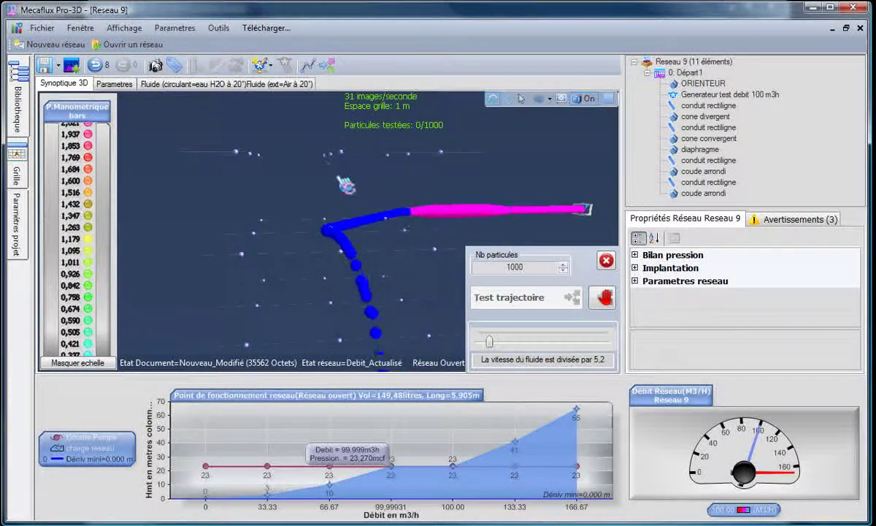
click(374, 231)
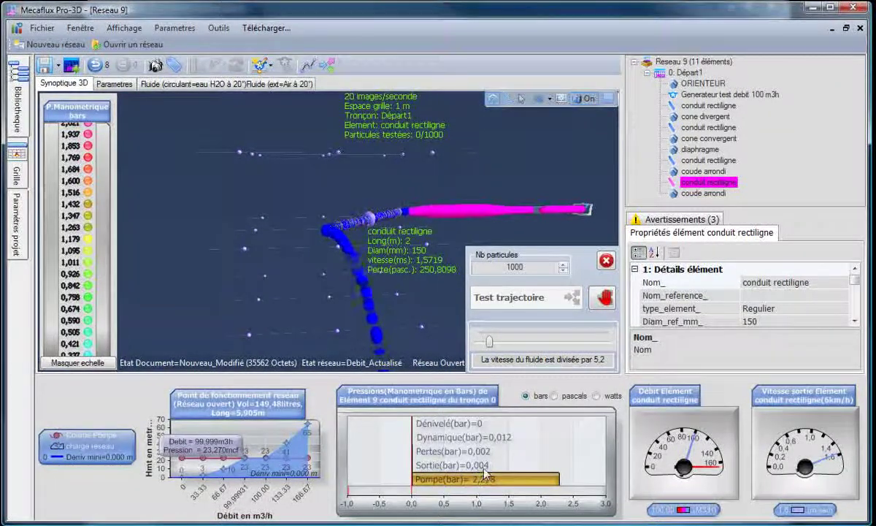
click(338, 295)
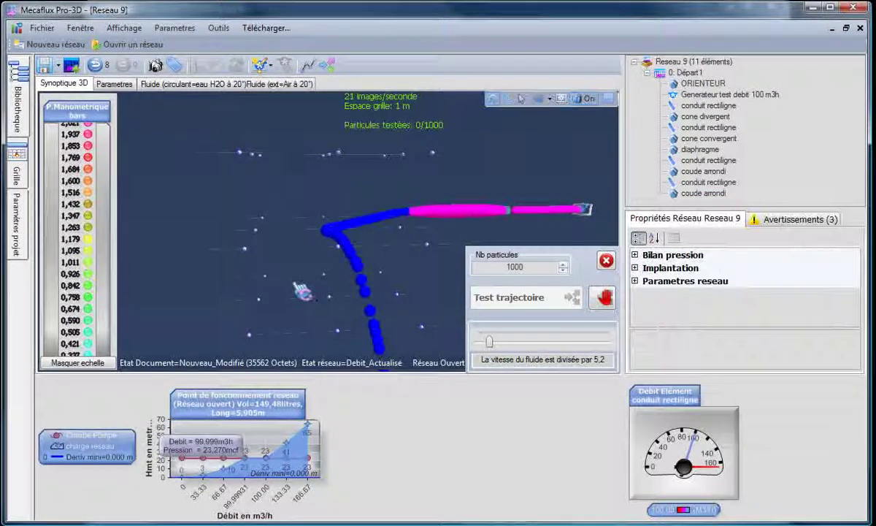
Step: Examine the pressure-coloured particle stream and its trajectory out of the last elbow from several angles
drag(338, 294, 369, 266)
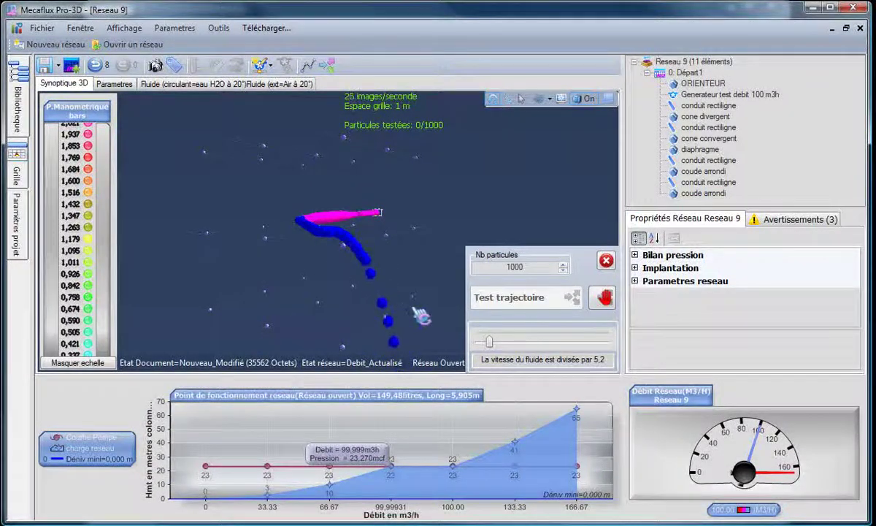
drag(421, 315, 445, 318)
drag(331, 313, 306, 310)
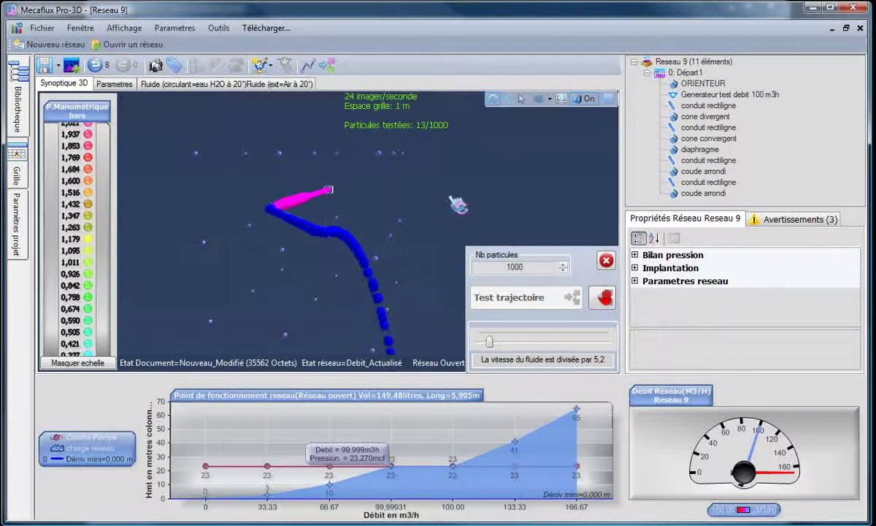
mouse_move(458, 206)
mouse_down()
mouse_move(468, 204)
mouse_move(449, 203)
mouse_up()
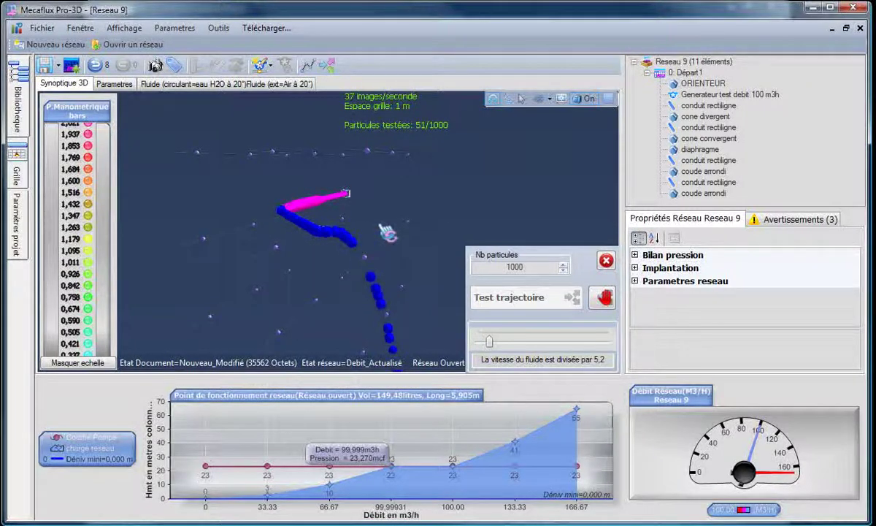
drag(460, 208, 312, 315)
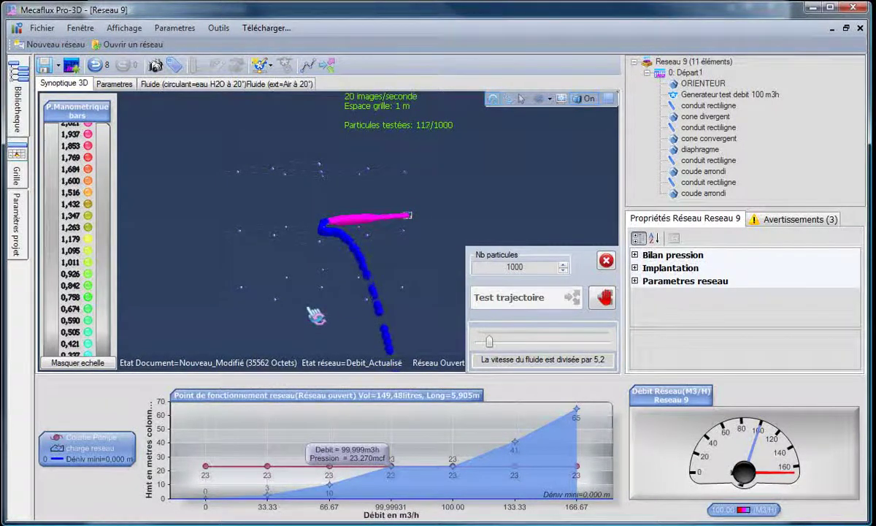
drag(411, 260, 438, 249)
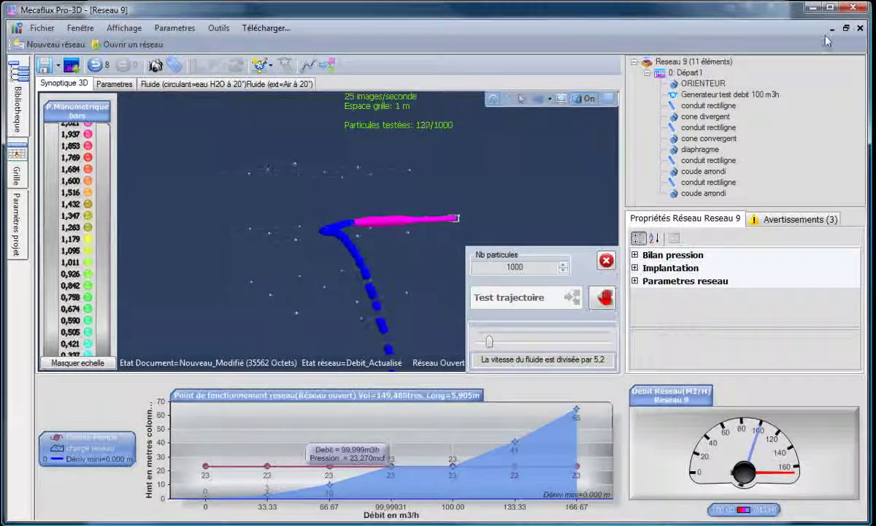